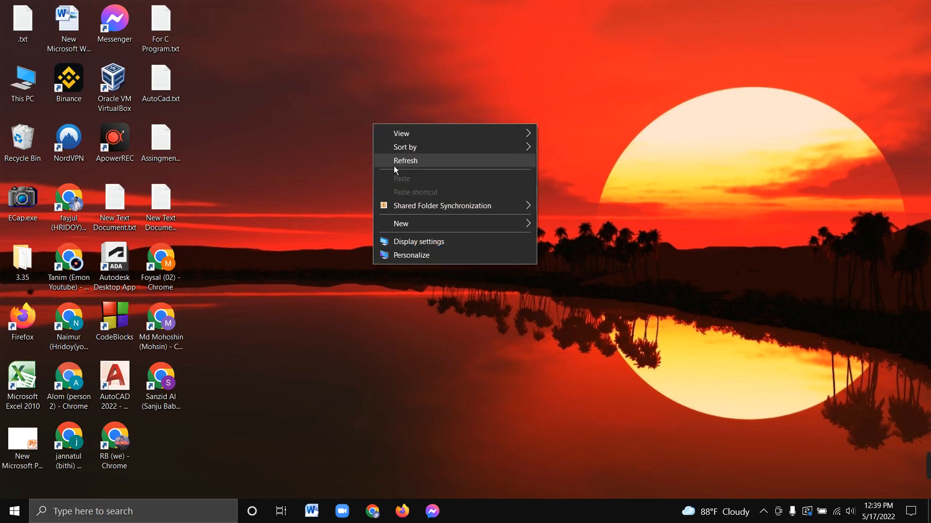
click(393, 165)
right_click(372, 123)
click(406, 157)
right_click(349, 99)
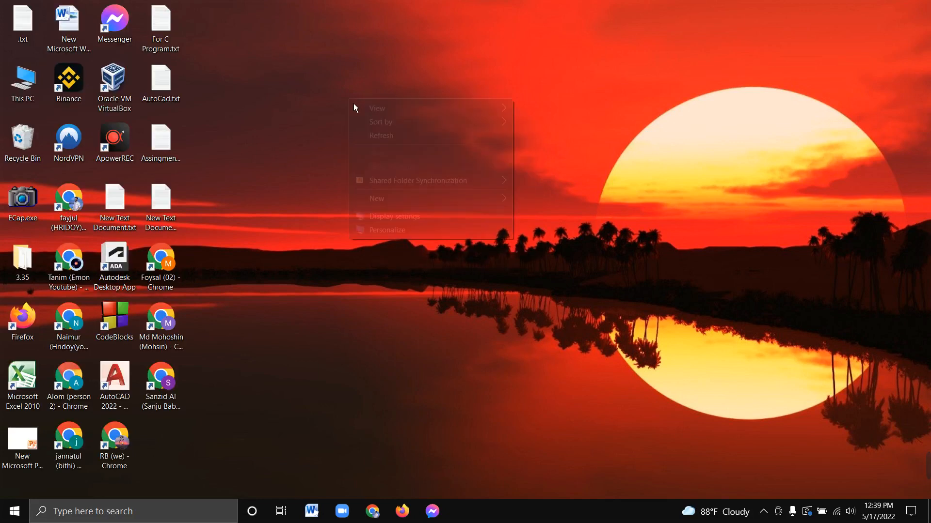
click(399, 135)
right_click(348, 72)
click(400, 112)
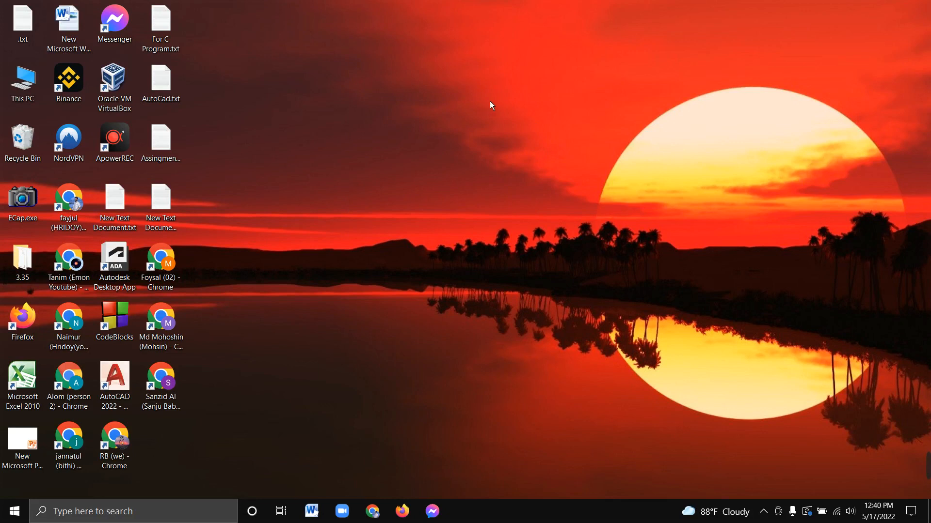
right_click(408, 82)
click(463, 120)
right_click(436, 103)
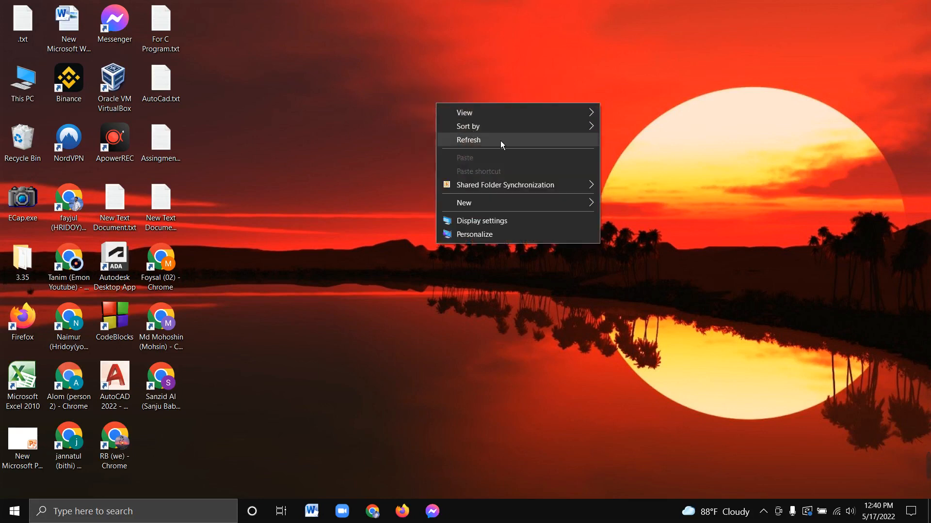
click(492, 141)
right_click(461, 102)
click(490, 140)
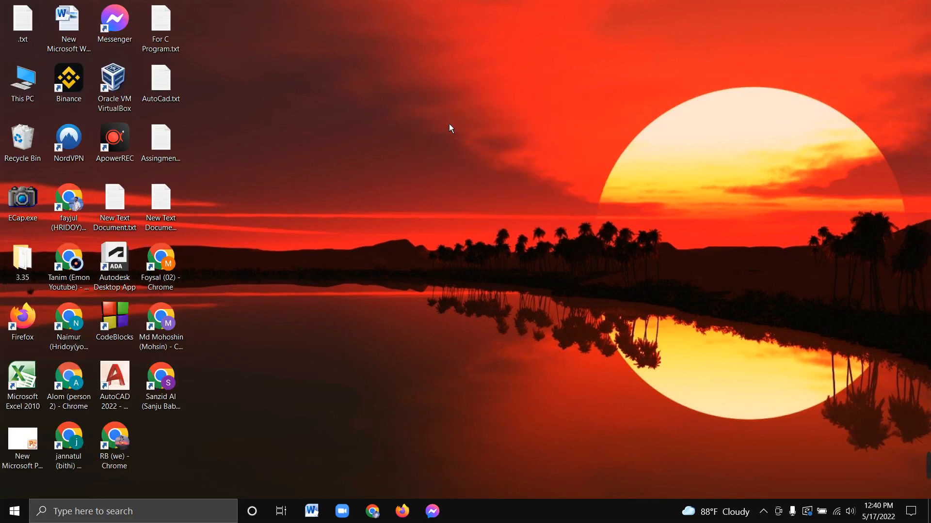
right_click(449, 124)
click(514, 157)
right_click(482, 117)
click(514, 152)
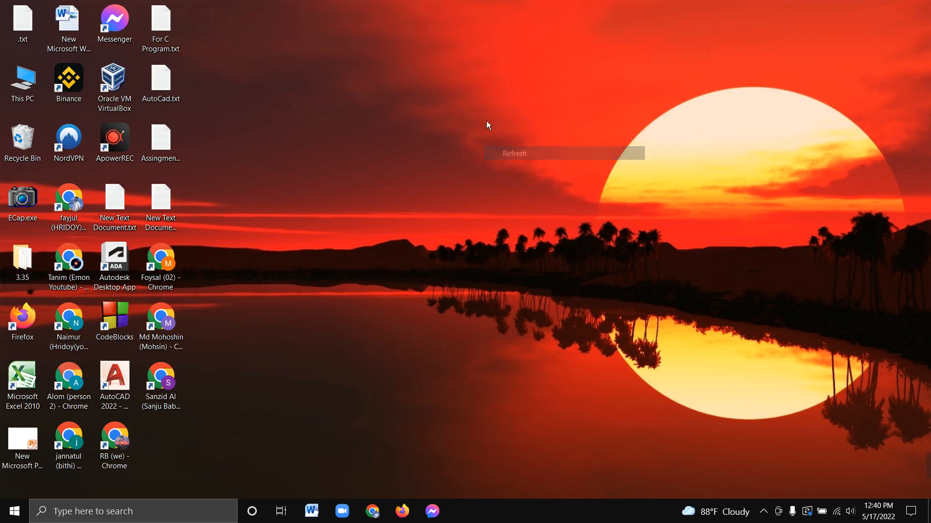
right_click(480, 112)
click(535, 150)
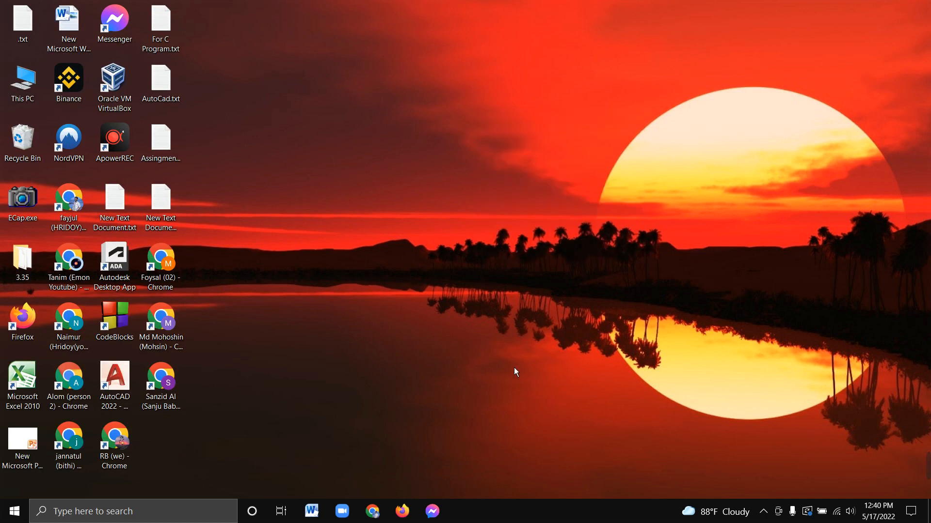
- Launch AutoCAD 2022 from the desktop and start a new blank drawing
click(135, 388)
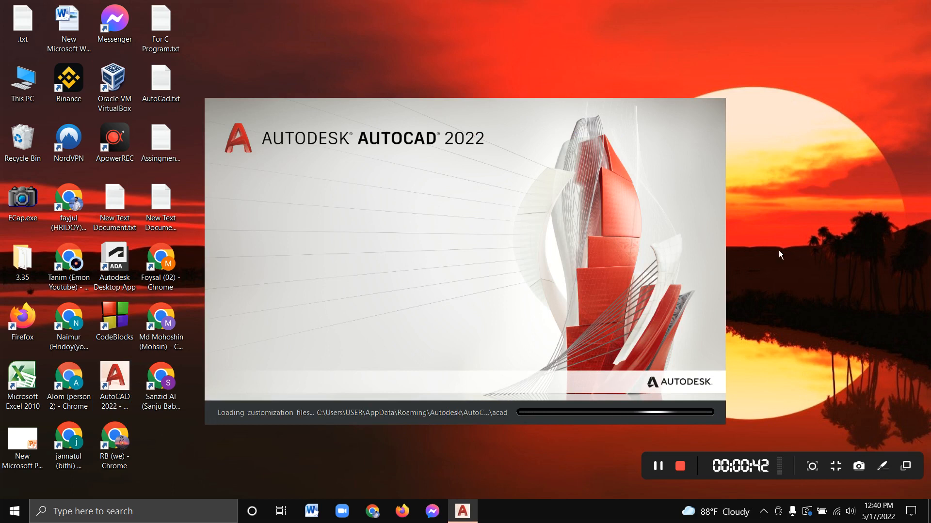
right_click(775, 135)
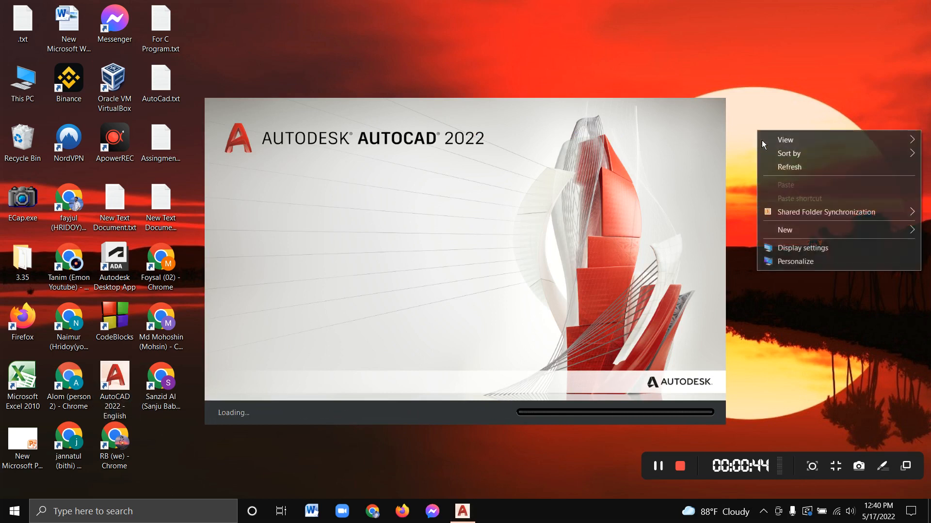
click(766, 166)
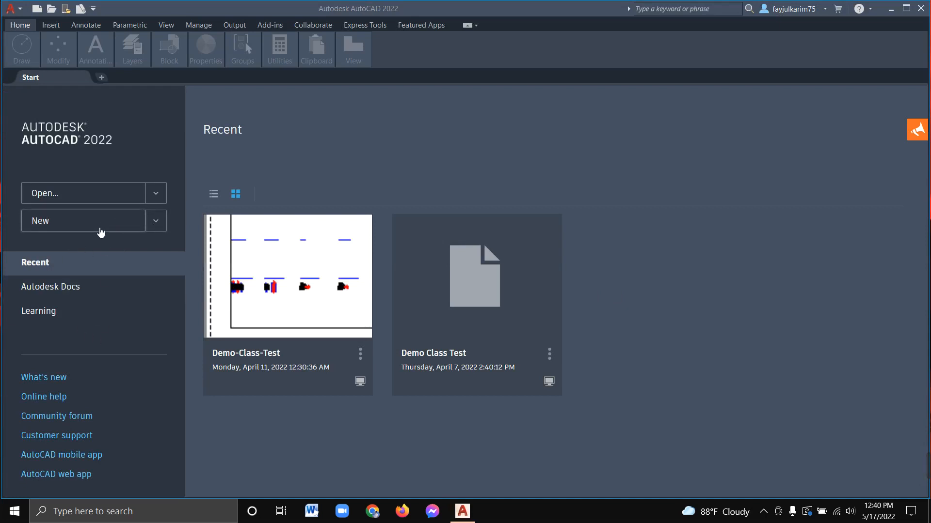
click(160, 224)
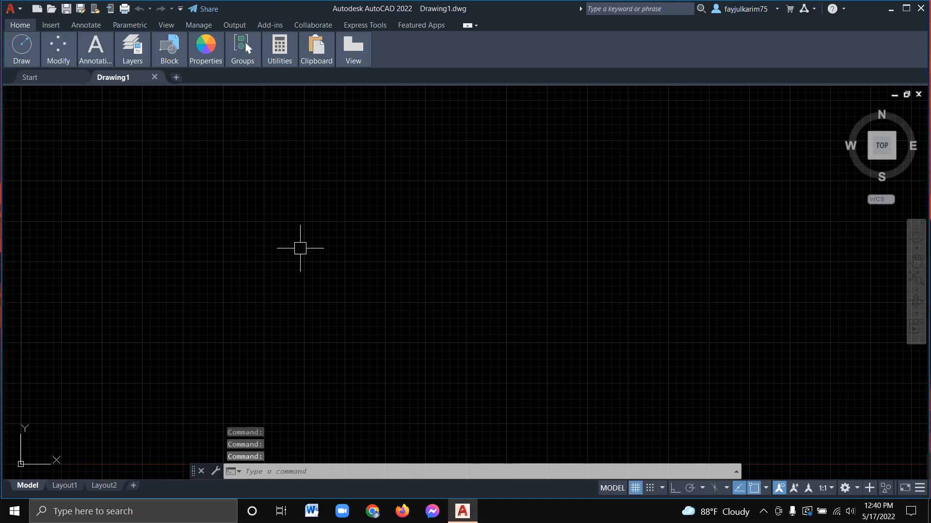
- Set the UCS icon to the Noorigin option with the UCSICON command
text(U)
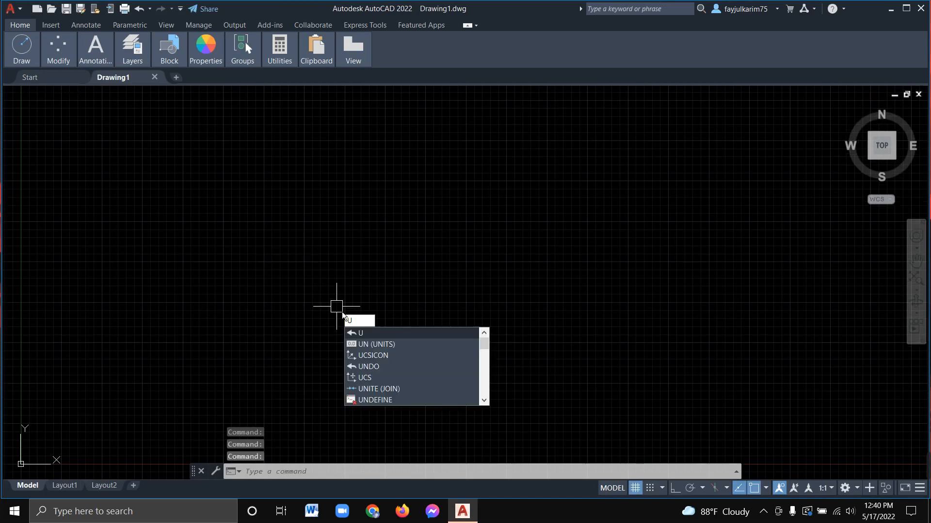
click(394, 356)
click(439, 423)
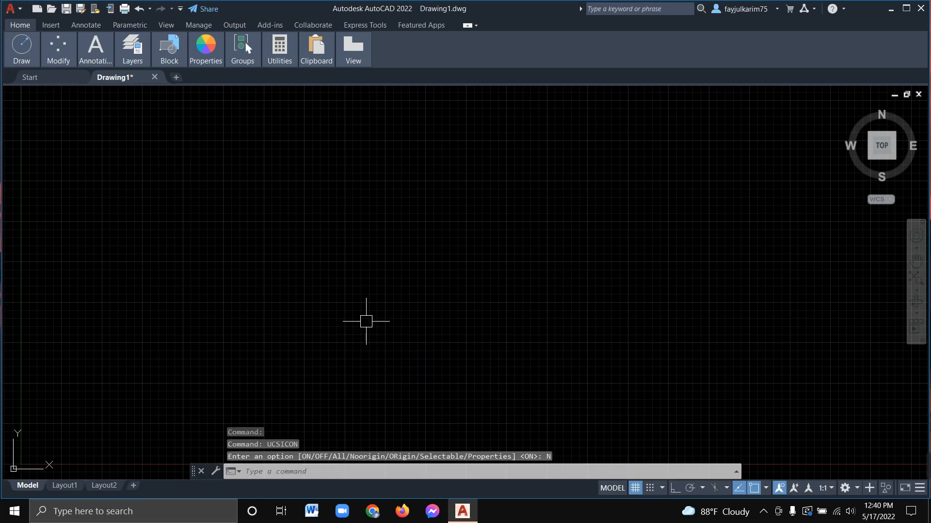
- Configure the drawing units to Architectural length type with a precision of 0'-0 1/256"
text(U)
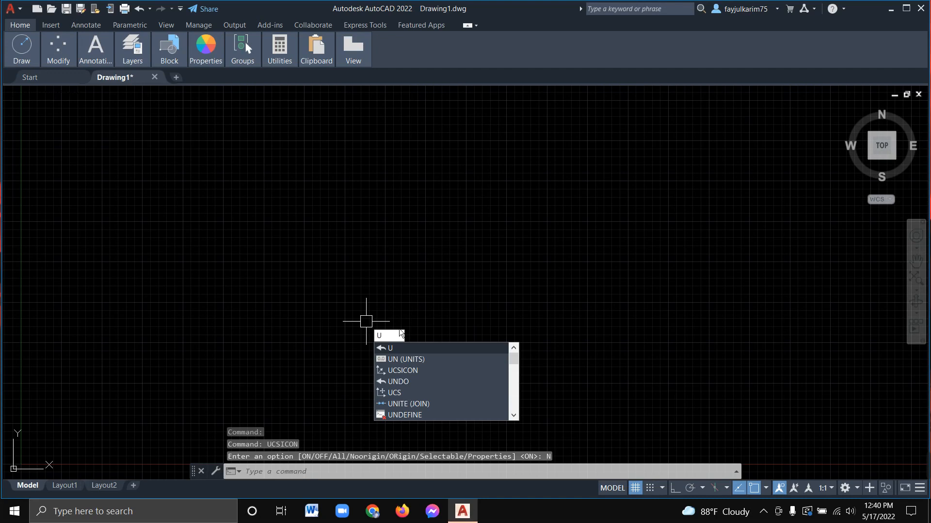
click(432, 360)
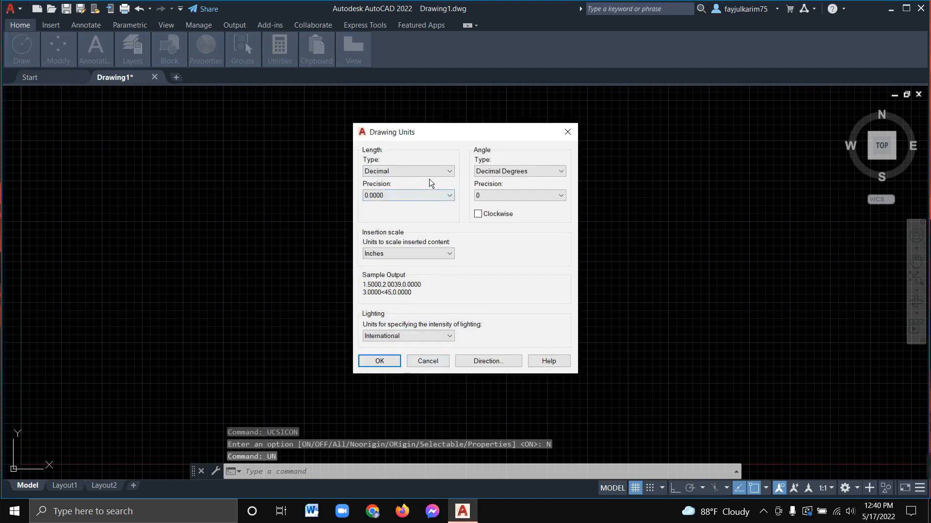
click(431, 172)
click(427, 183)
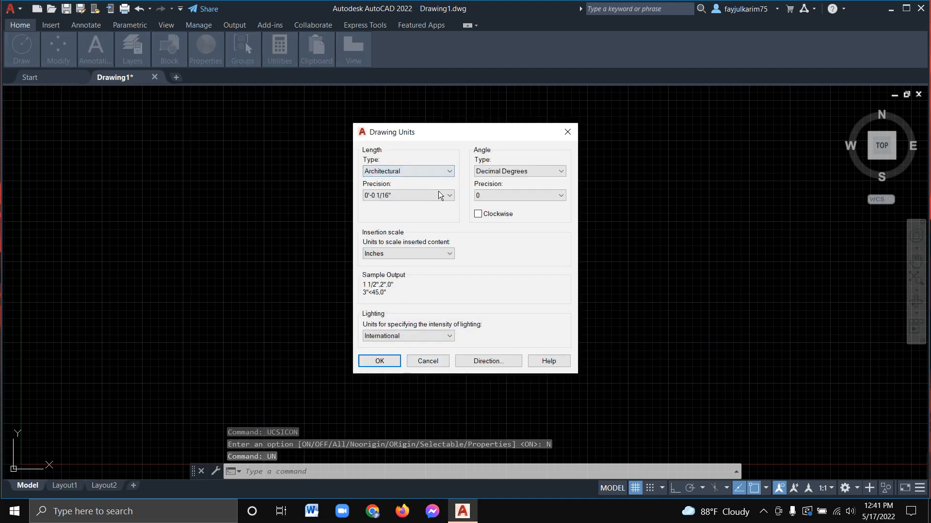
click(438, 194)
click(420, 271)
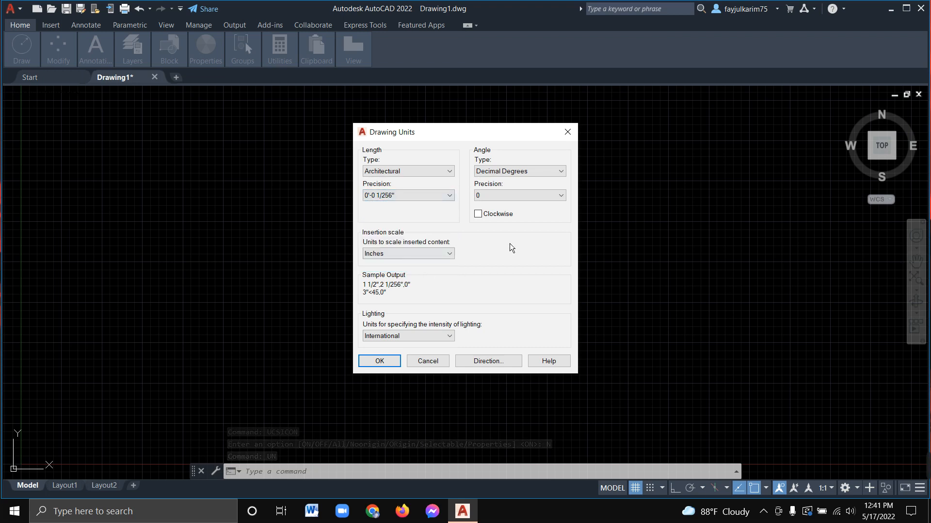
click(382, 361)
- Modify the Standard dimension style to suppress both extension lines, Ext line 1 and Ext line 2
text(DE)
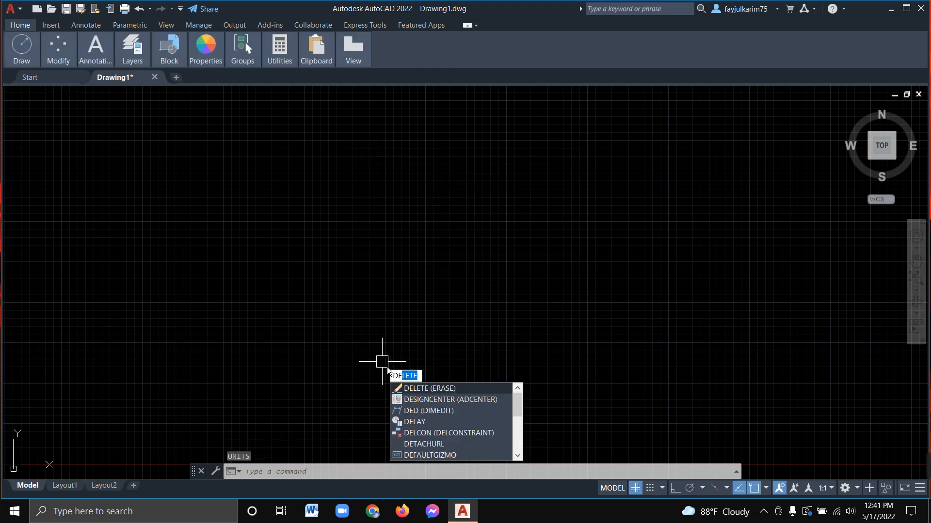
key(BackSpace)
key(BackSpace)
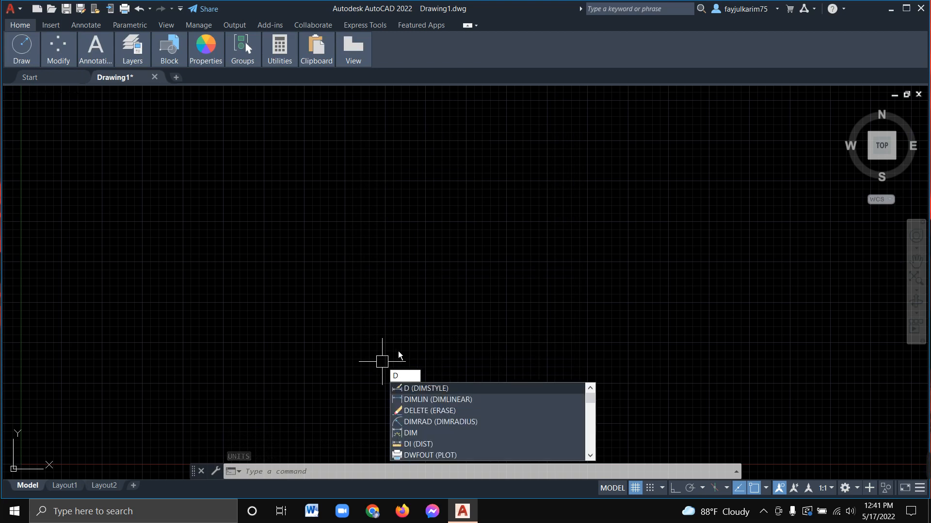
key(Return)
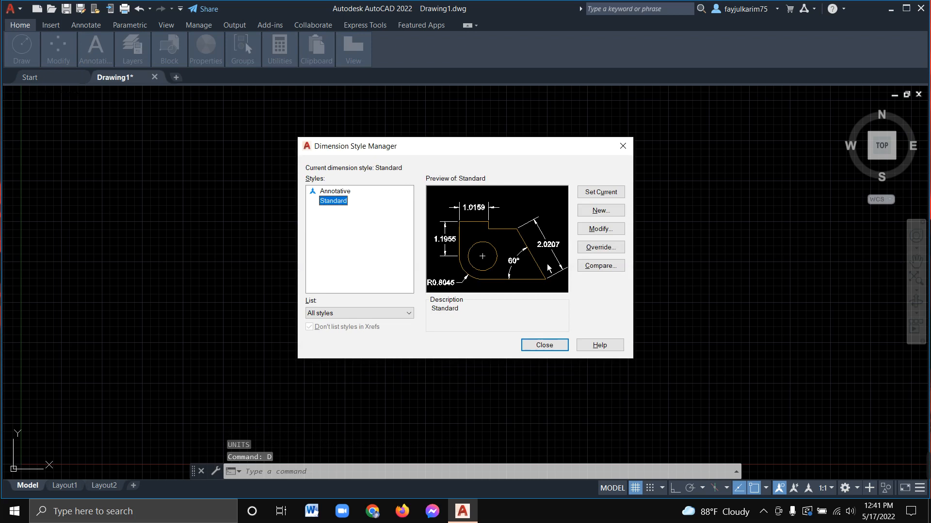
click(601, 229)
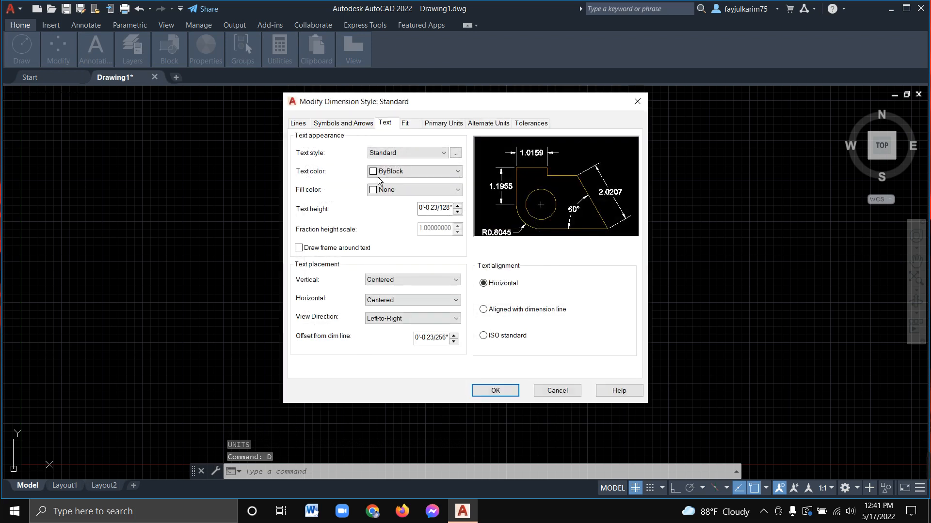
click(298, 123)
click(347, 336)
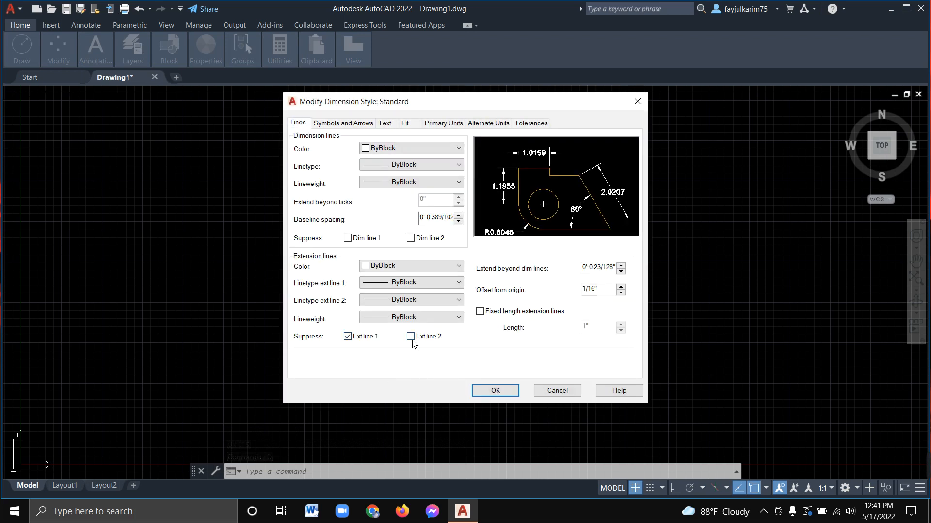
click(410, 336)
- Set the dimension style's primary linear units to Architectural format with a precision of 0'-0 1/256"
click(406, 123)
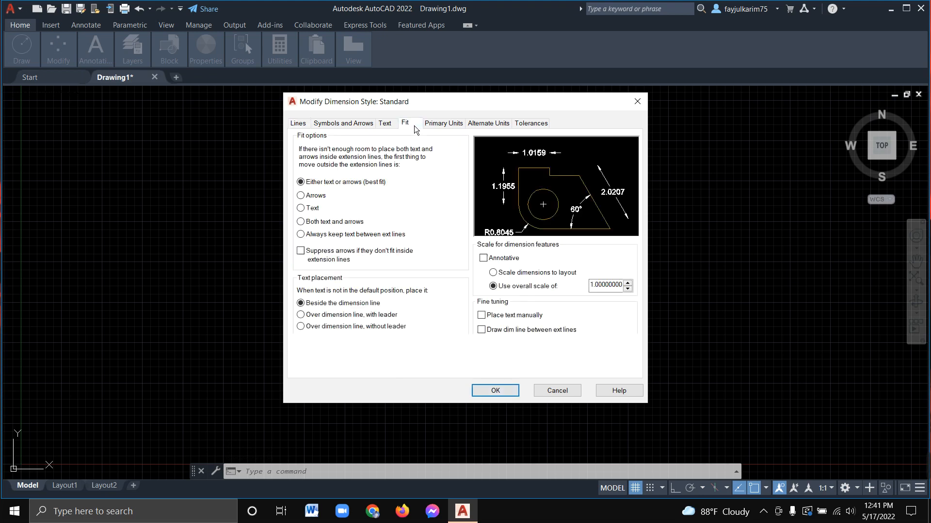
click(434, 126)
click(442, 148)
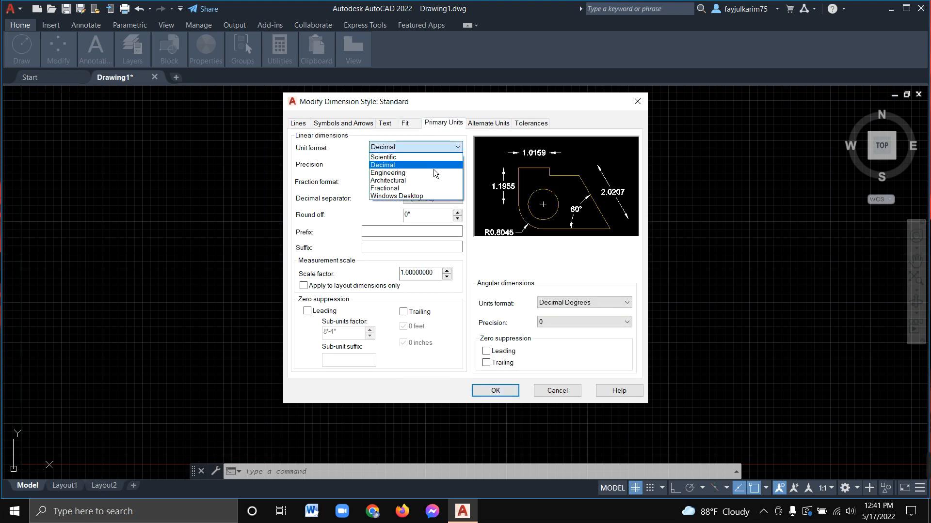
click(427, 180)
click(431, 165)
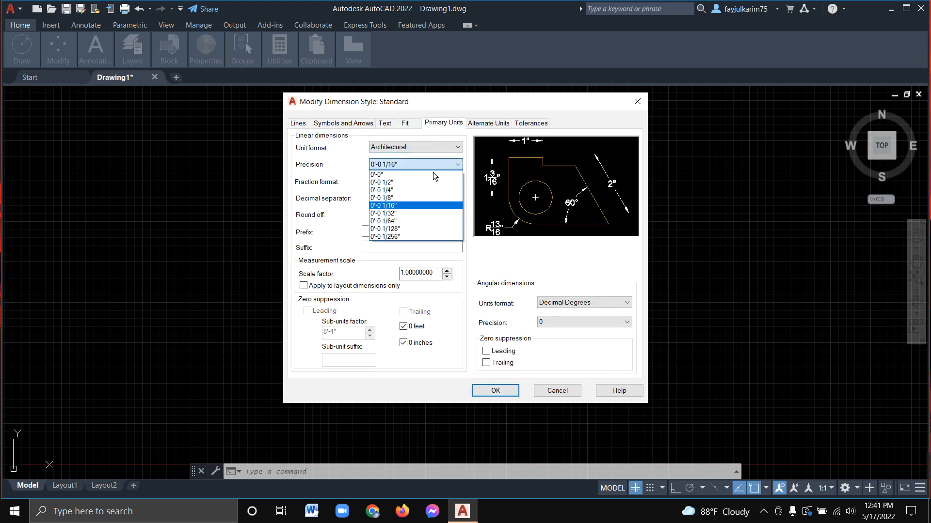
click(415, 236)
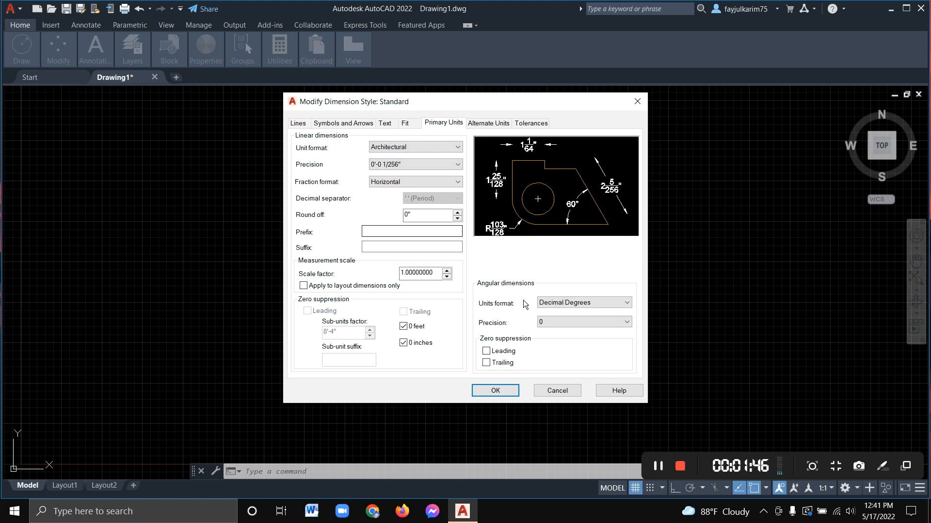
- Accept the Standard dimension style changes, set the style as current and close the Dimension Style Manager
click(385, 124)
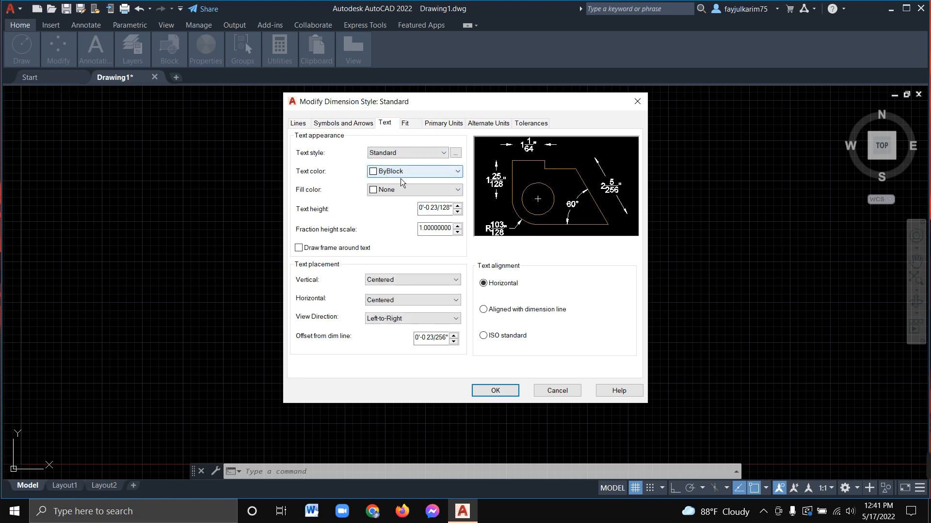
click(444, 124)
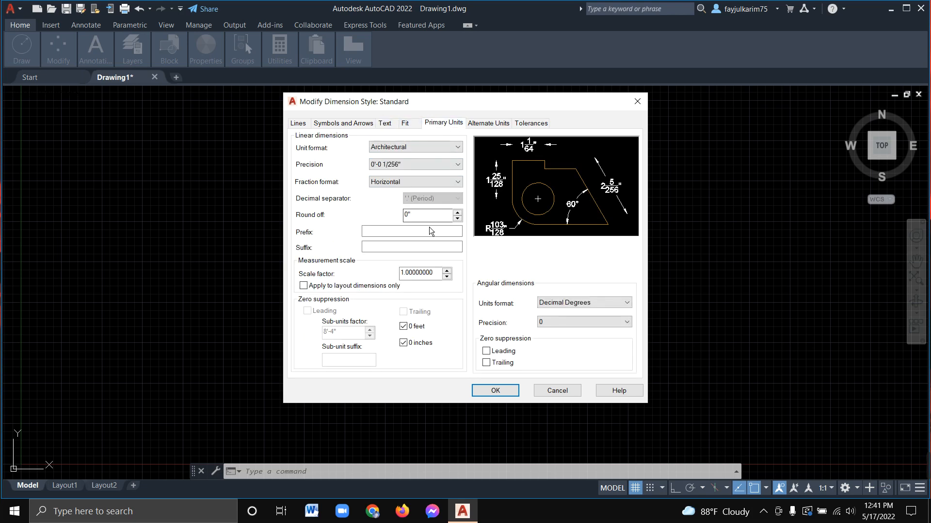
click(499, 393)
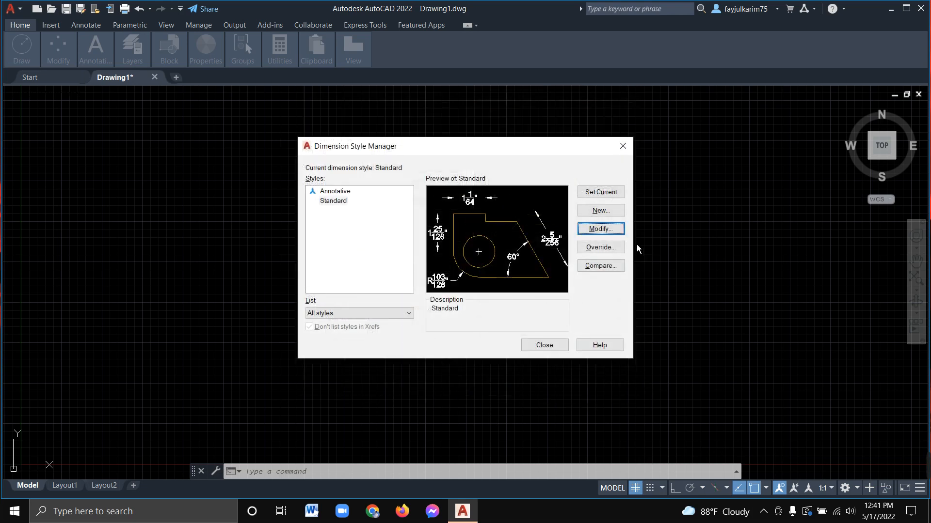
click(612, 195)
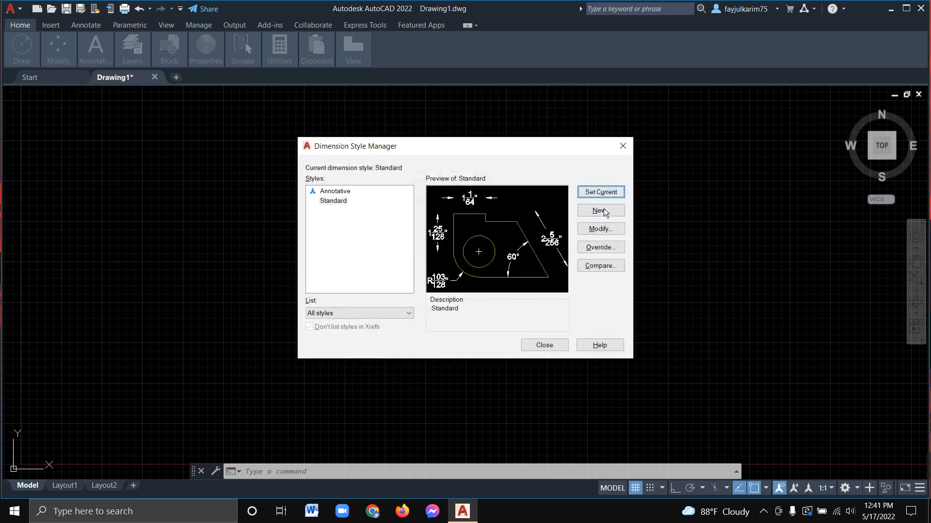
click(554, 347)
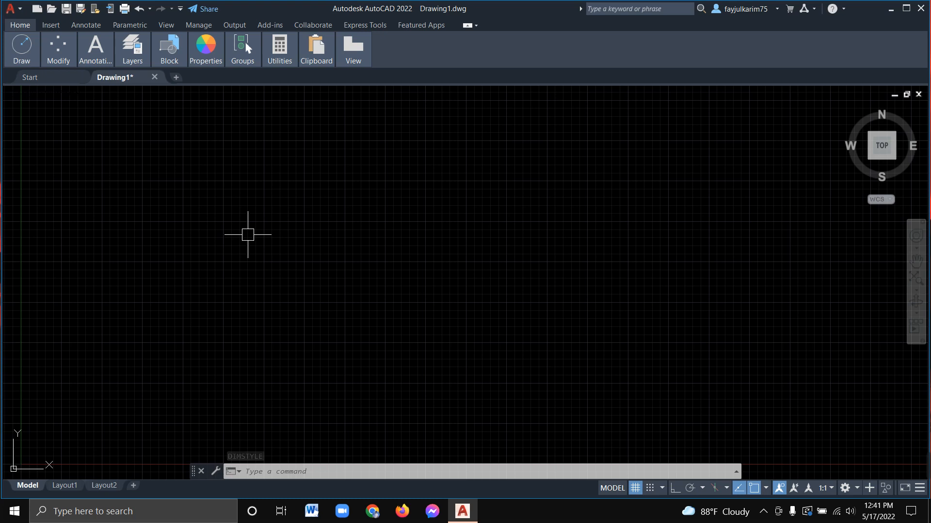
- Turn Ortho mode on and switch the drawing grid off
key(F8)
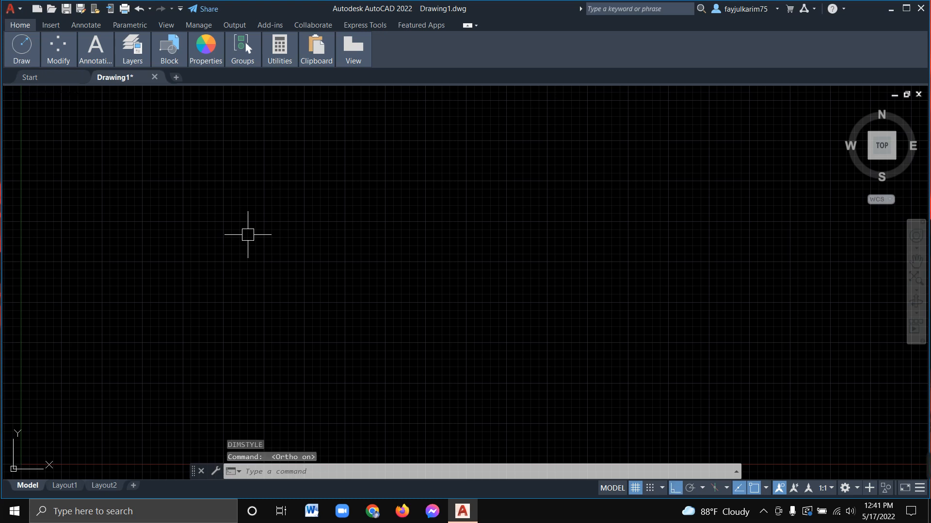
key(F7)
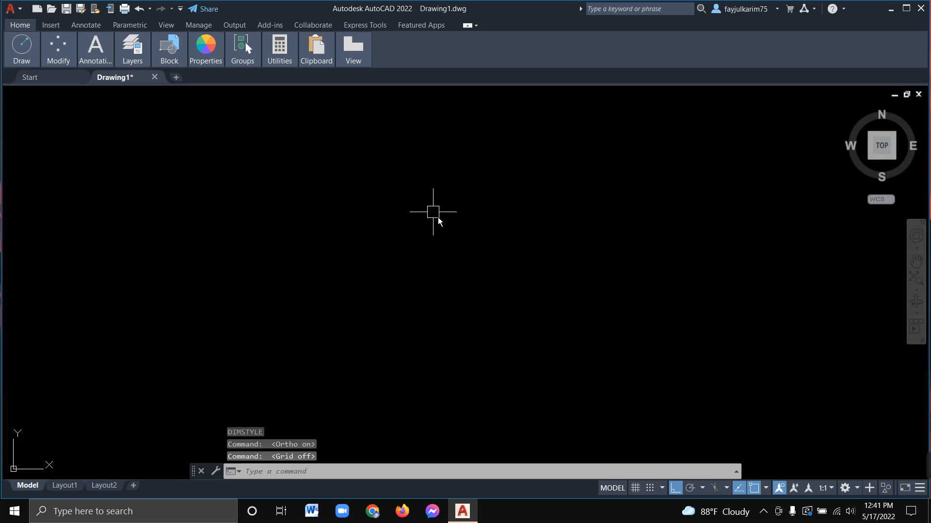
- Set the 2D model space uniform background color to White in the display options, apply it and close the Options dialog
text(o)
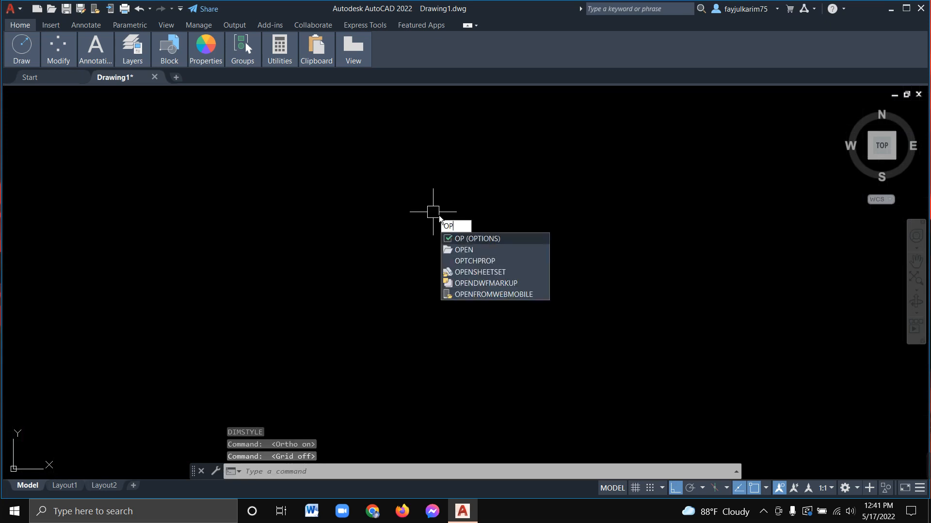
key(Return)
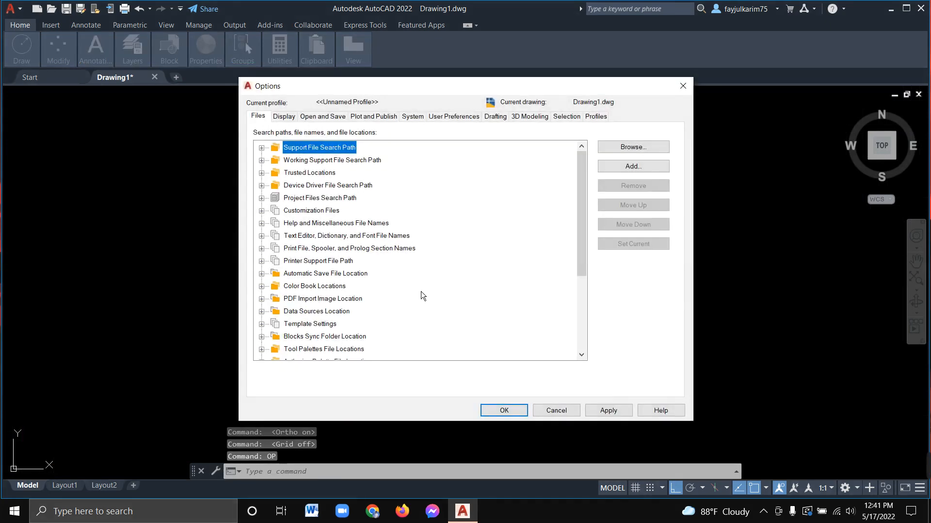
click(293, 121)
click(339, 293)
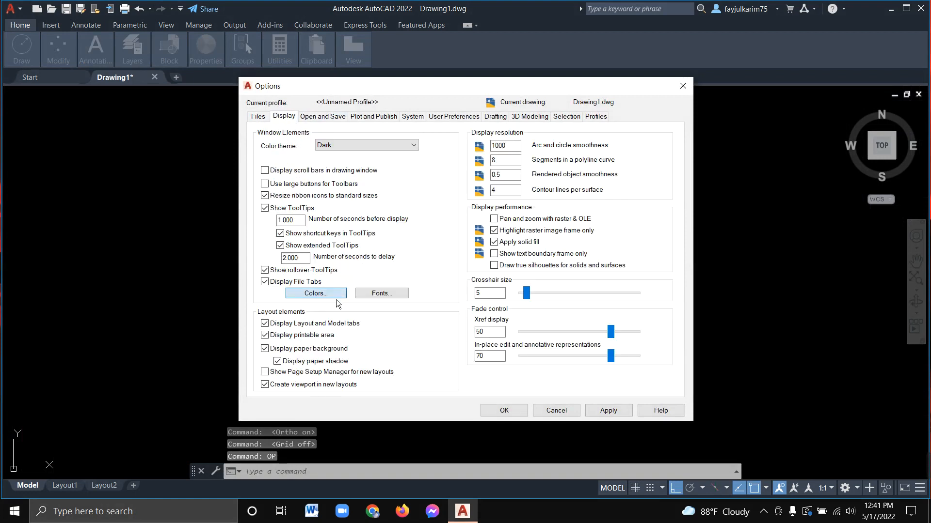
click(599, 125)
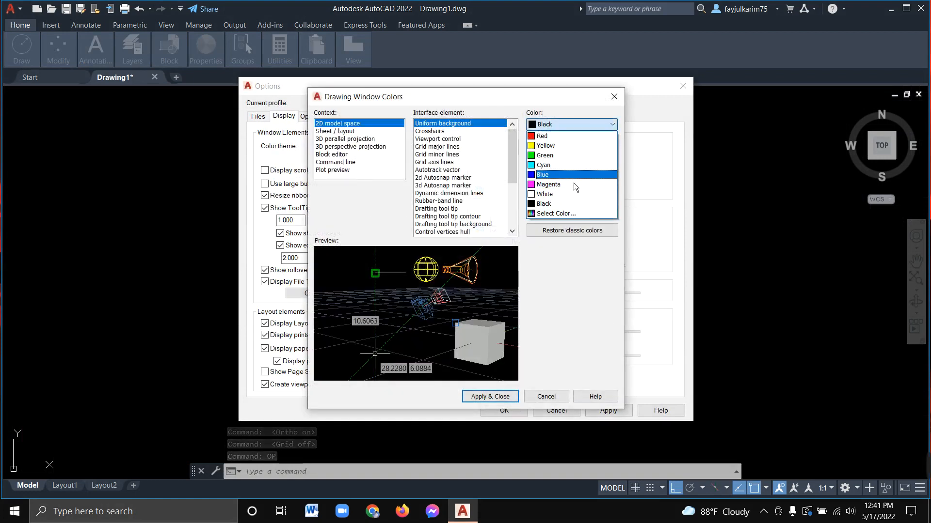
click(563, 194)
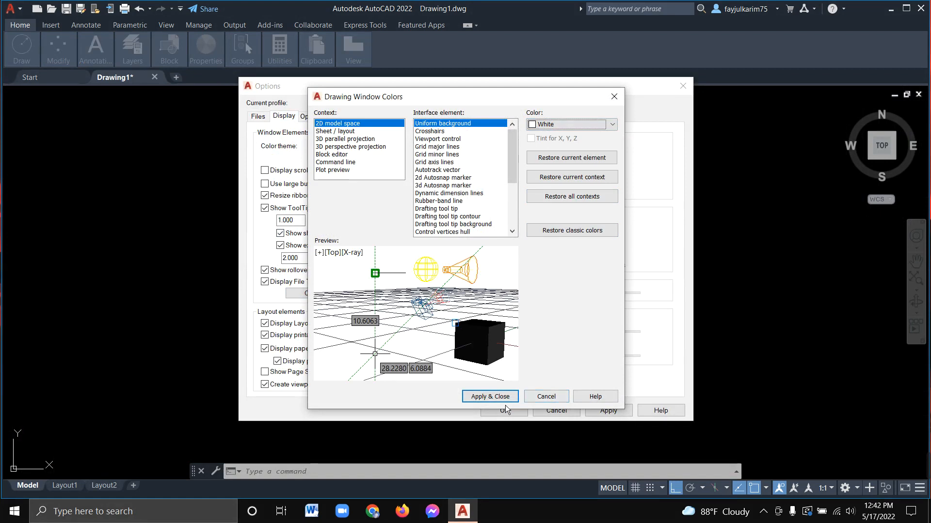
click(490, 396)
click(683, 87)
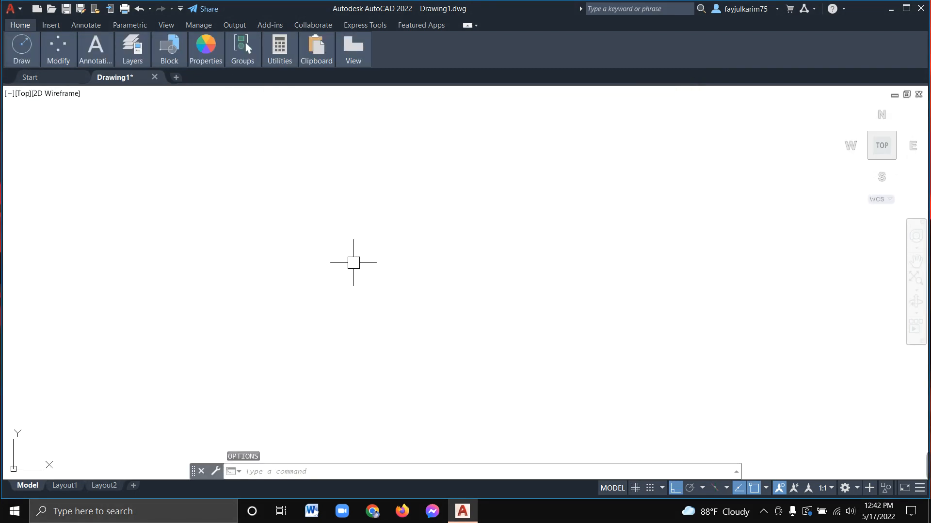
- Switch the drawing grid on and back off
key(F7)
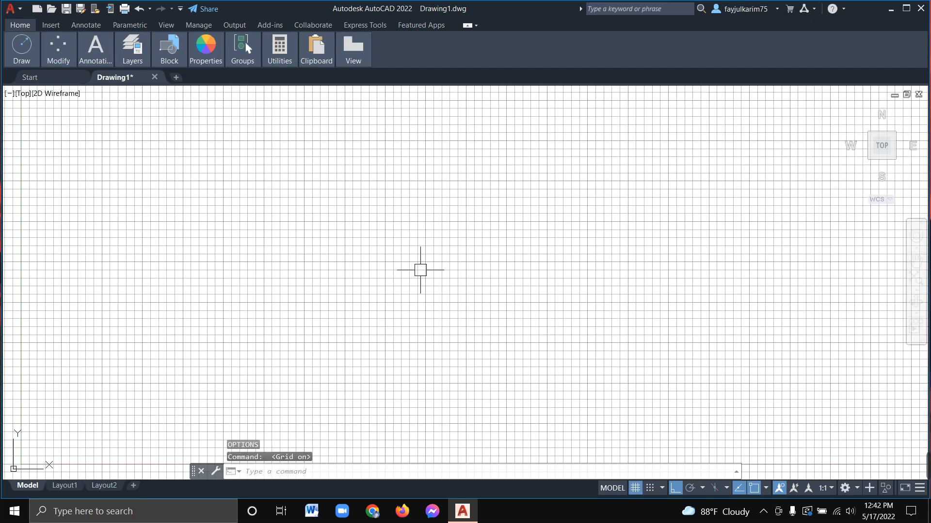
key(F7)
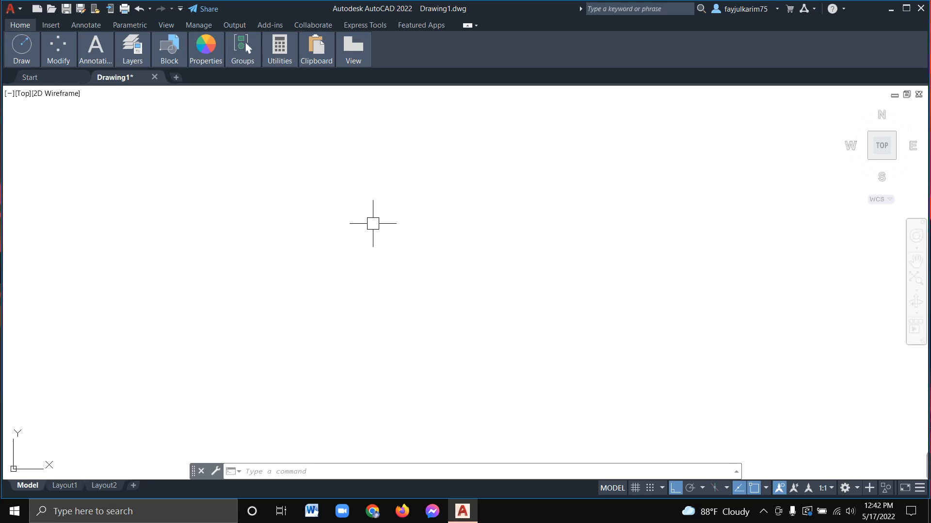
mouse_move(23, 64)
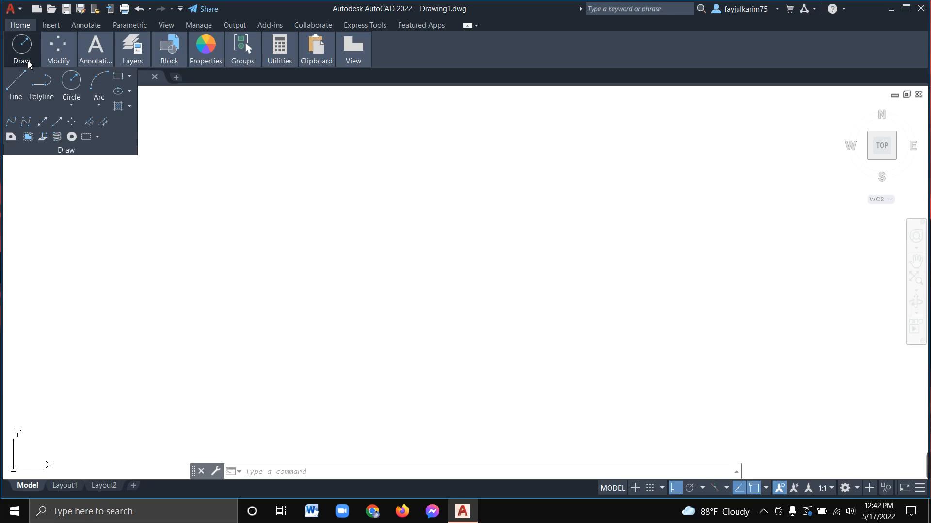
click(369, 26)
mouse_move(180, 57)
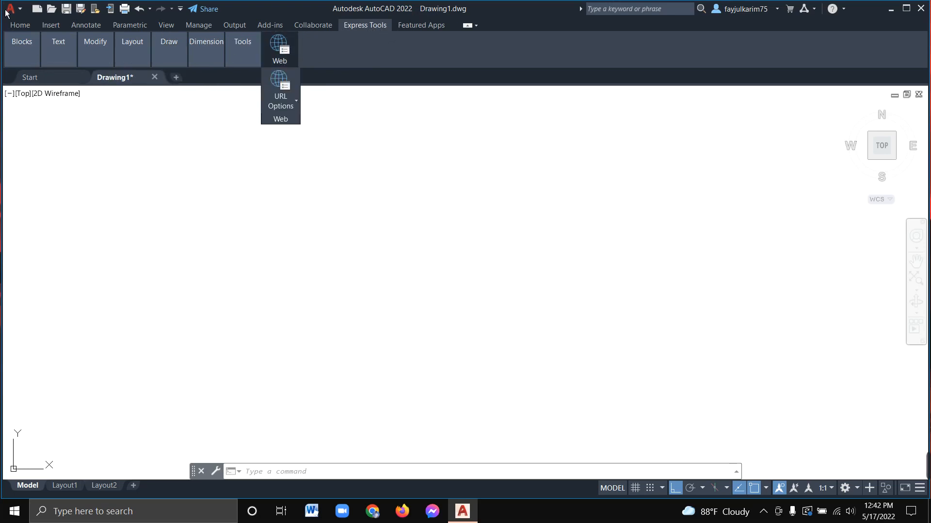
- Draw a Center, Radius circle with a radius of about 4 1/2" in the upper middle of the drawing area
click(22, 26)
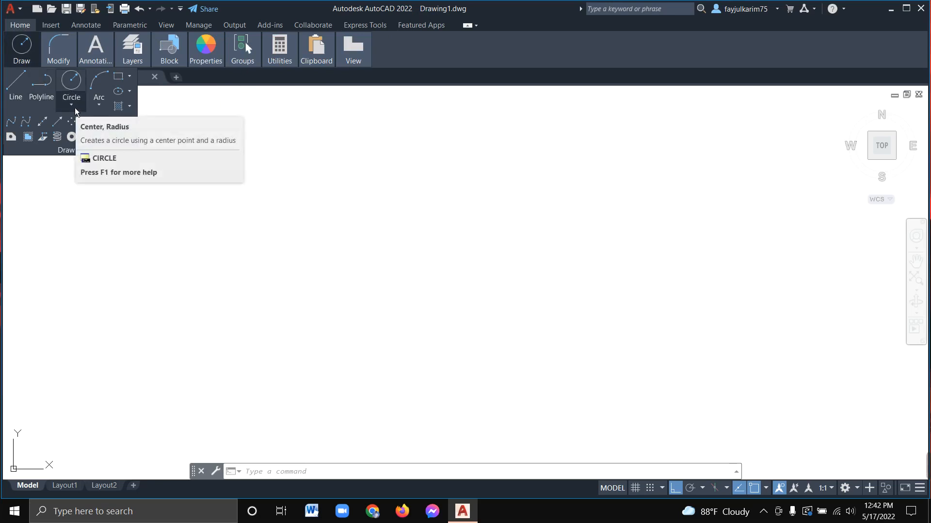
click(72, 106)
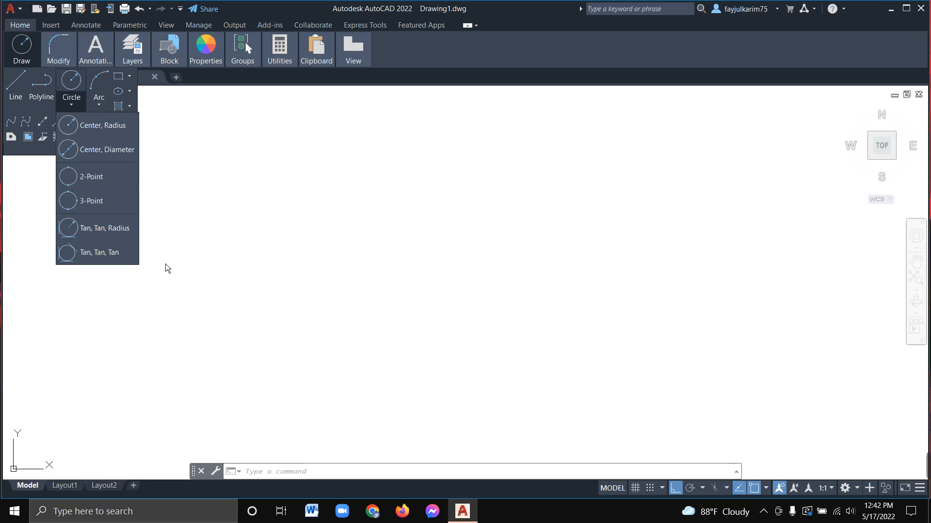
click(102, 127)
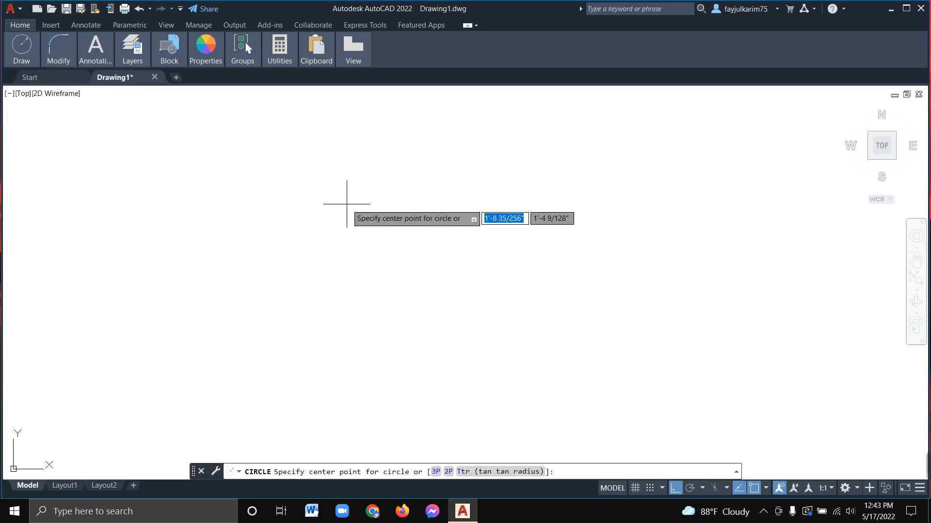
click(347, 205)
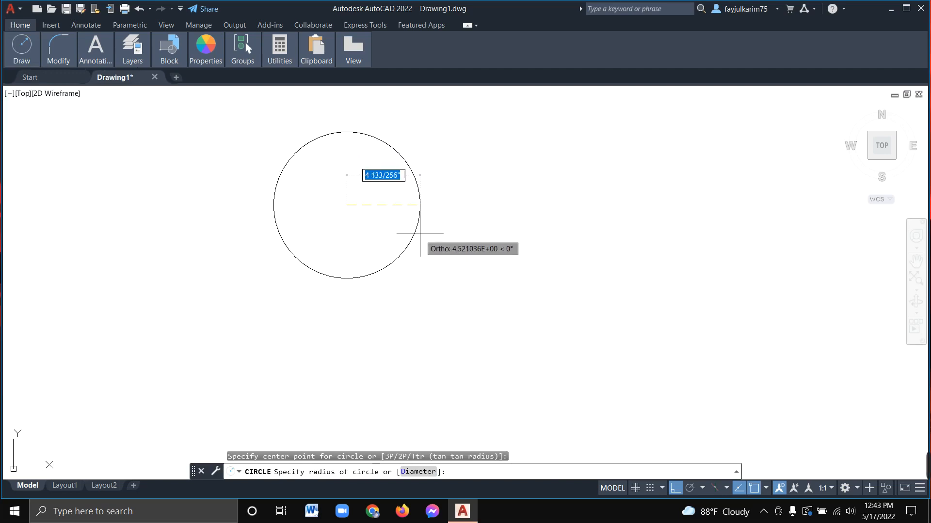
click(420, 235)
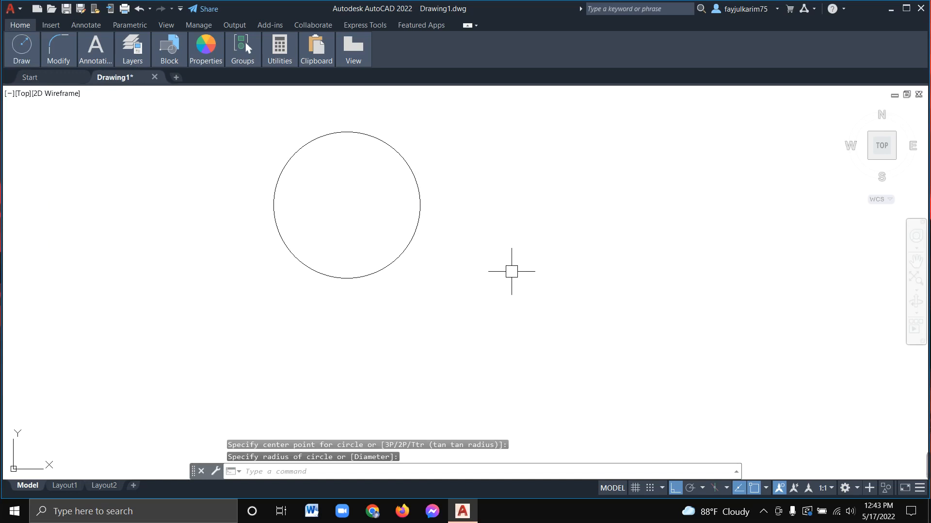
key(Escape)
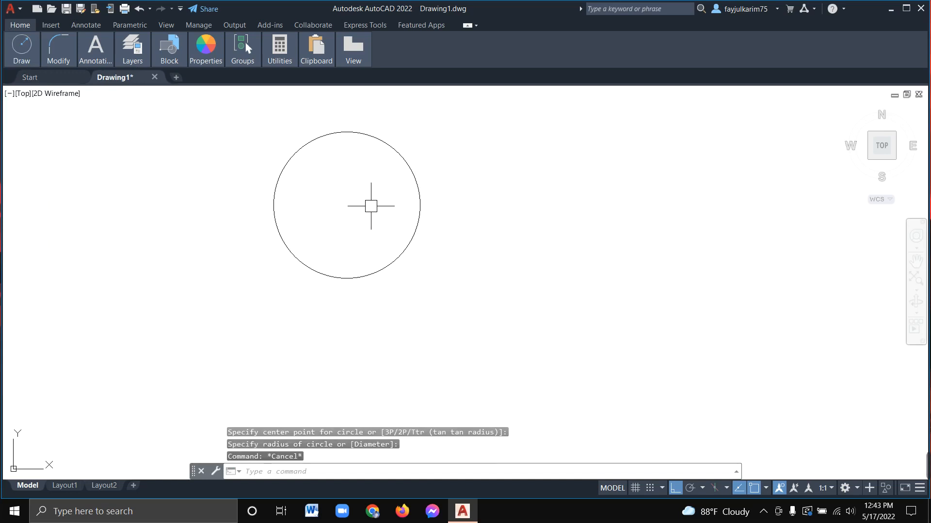
- Select the circle with a window lasso and inspect it at several zoom levels
click(370, 205)
click(438, 299)
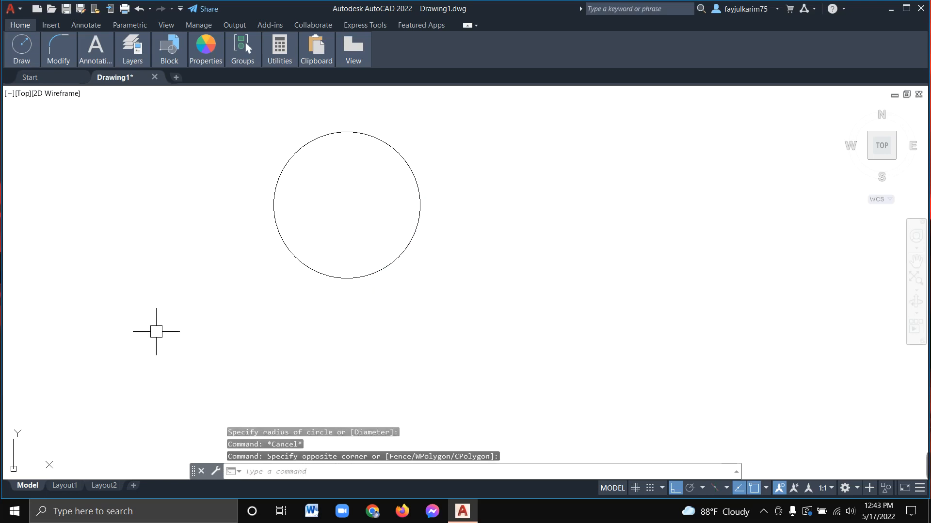
drag(304, 125, 388, 180)
click(403, 251)
click(432, 354)
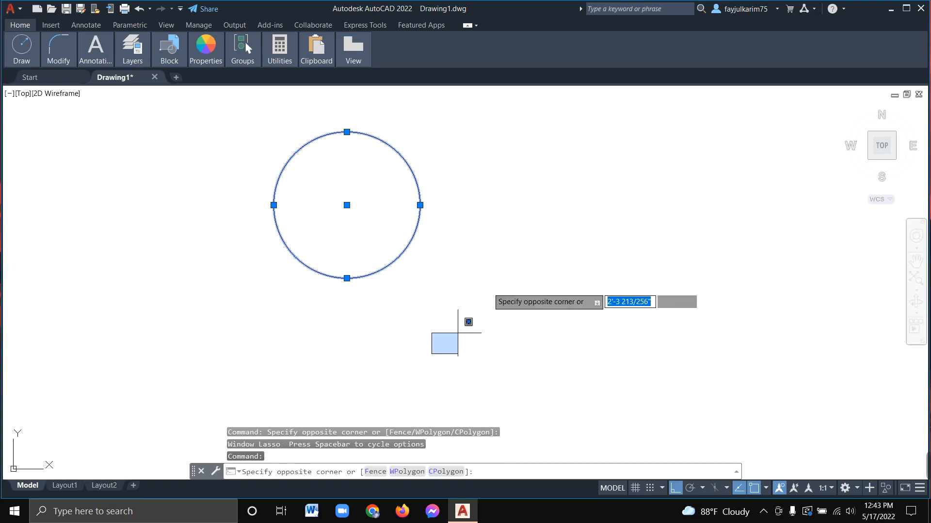
scroll(458, 333, up, 4)
scroll(499, 278, down, 8)
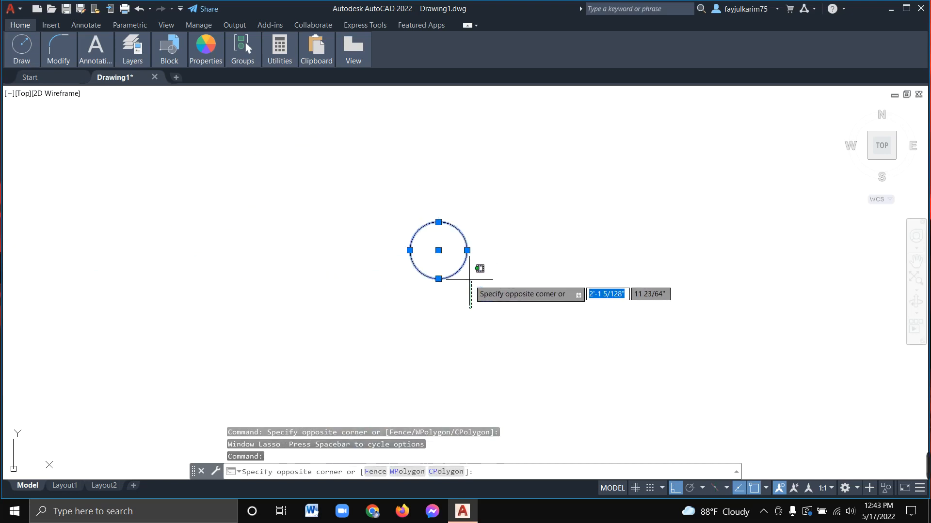
scroll(470, 280, up, 2)
scroll(528, 281, up, 2)
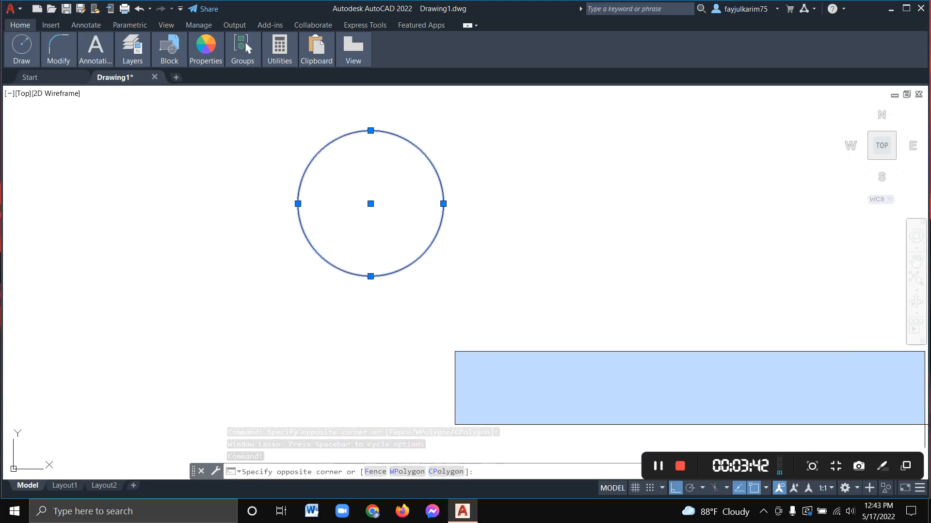
scroll(483, 272, down, 2)
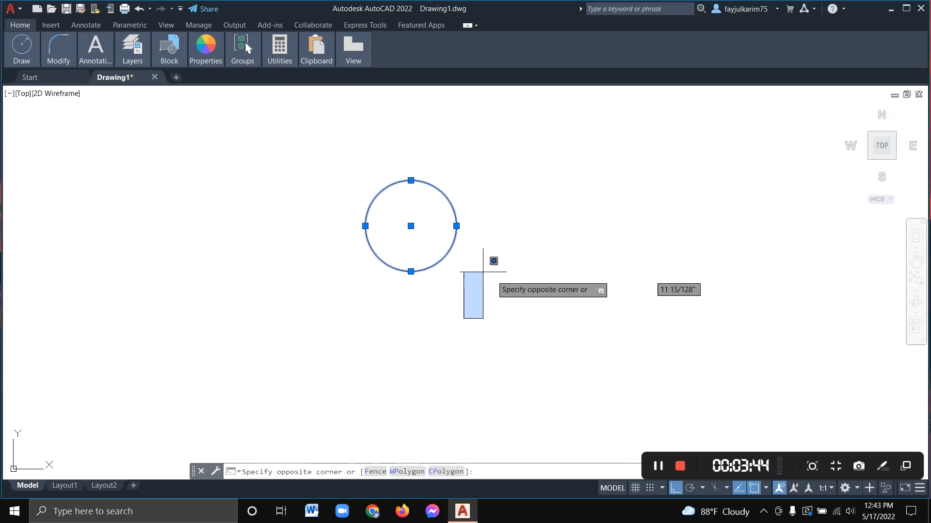
click(483, 271)
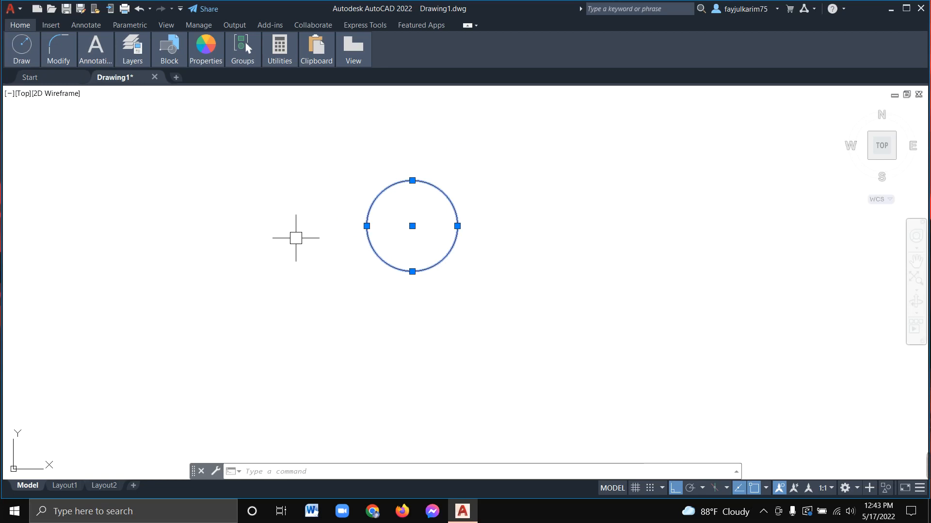
- Draw a second circle with a radius of about 4" above and to the right of the first one
mouse_move(26, 45)
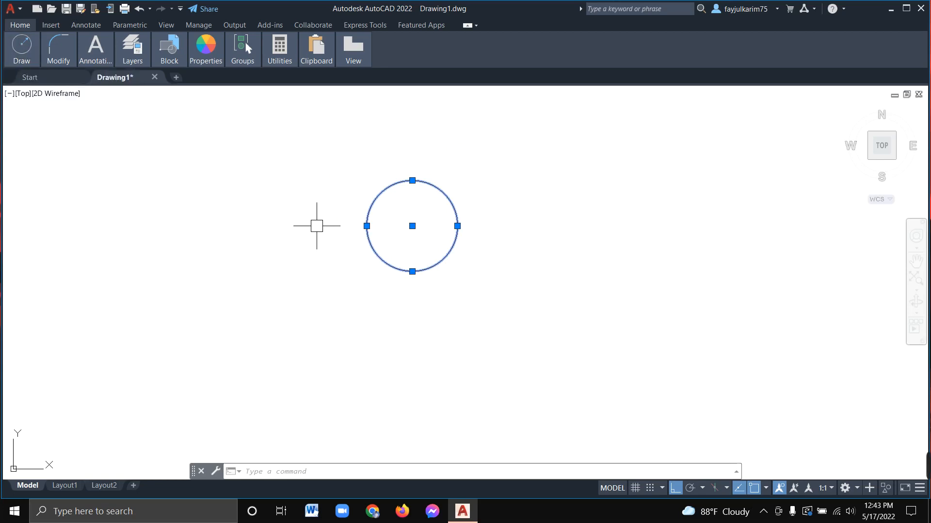
text(c)
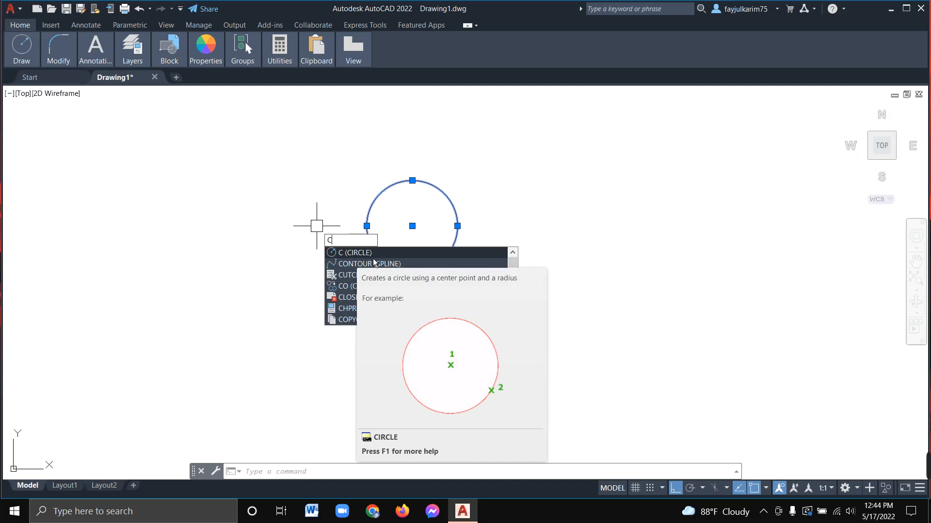
key(Return)
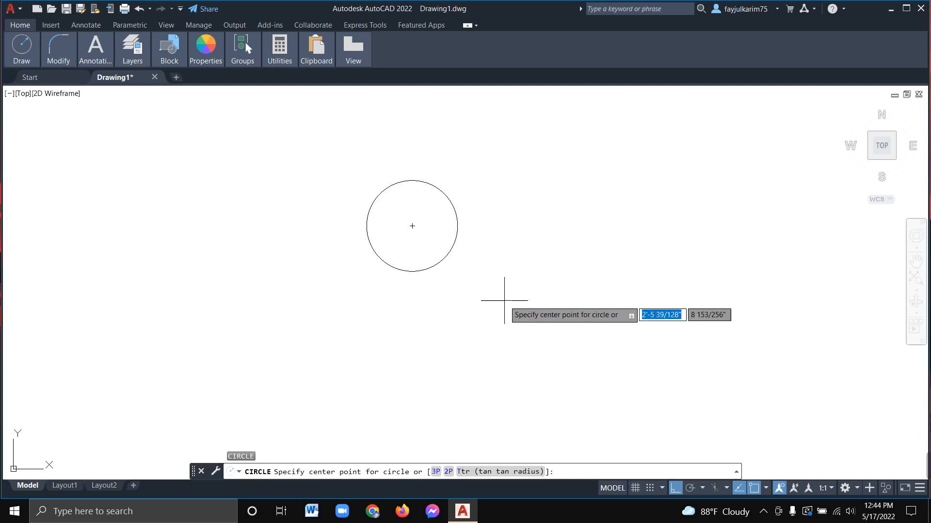
click(499, 177)
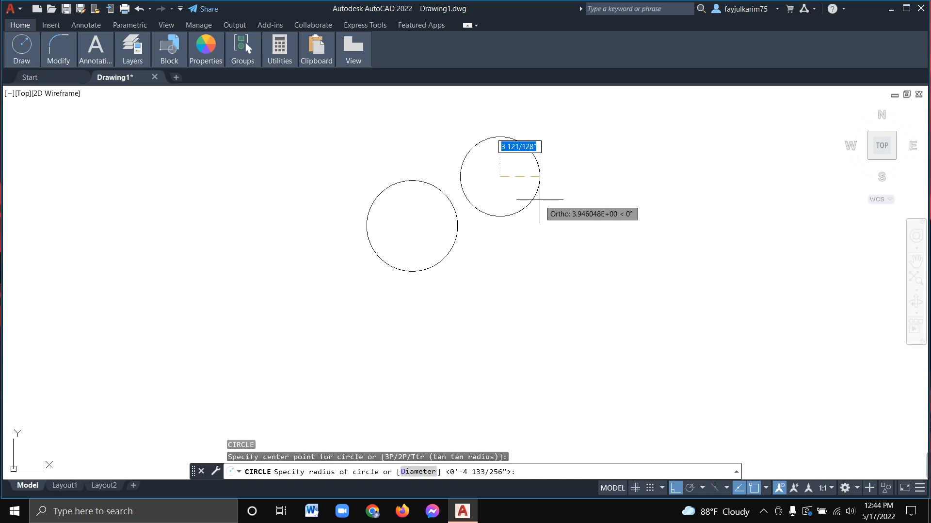
click(539, 199)
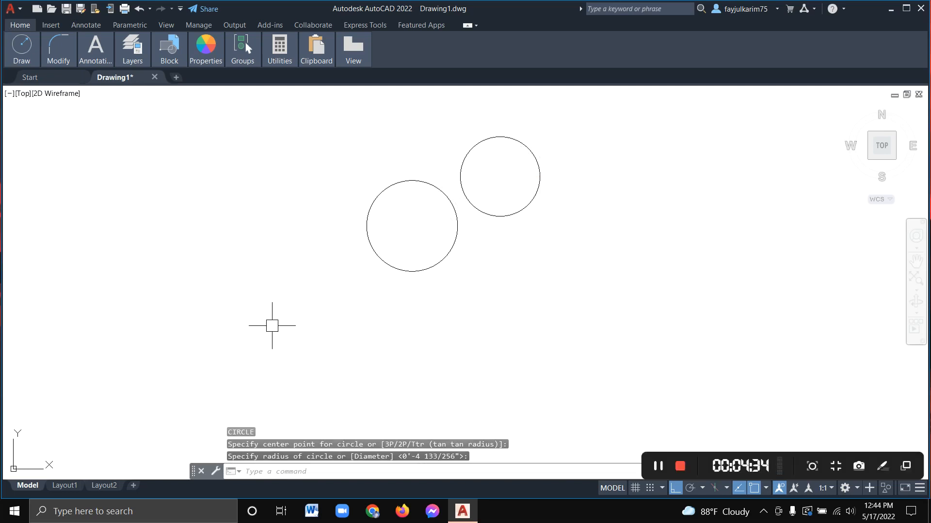
- Draw a third circle with its center placed at a distance of 12" toward the lower left, accepting the default radius
text(c)
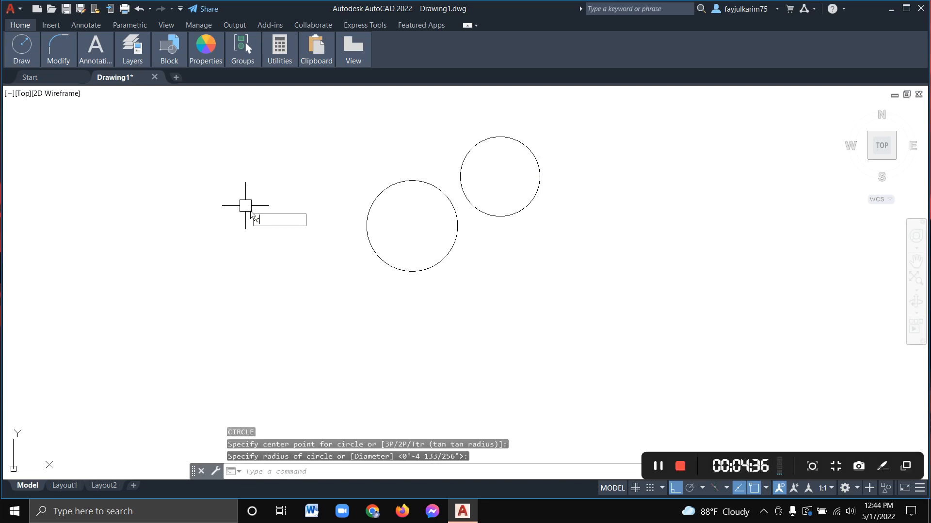
key(Return)
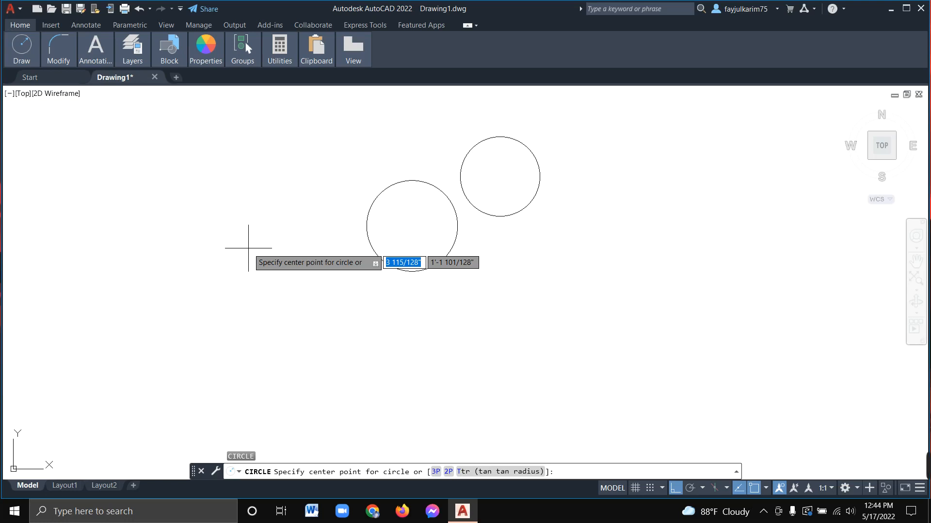
key(BackSpace)
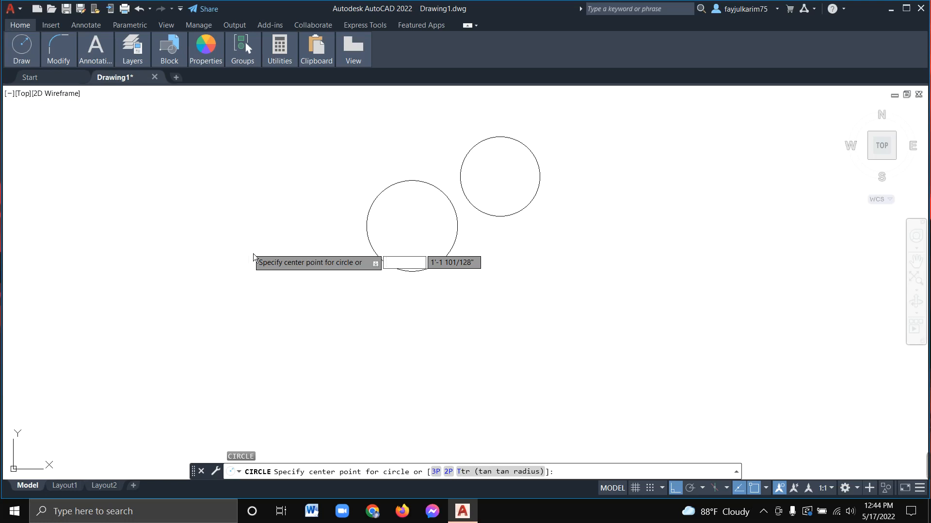
text(12)
key(Return)
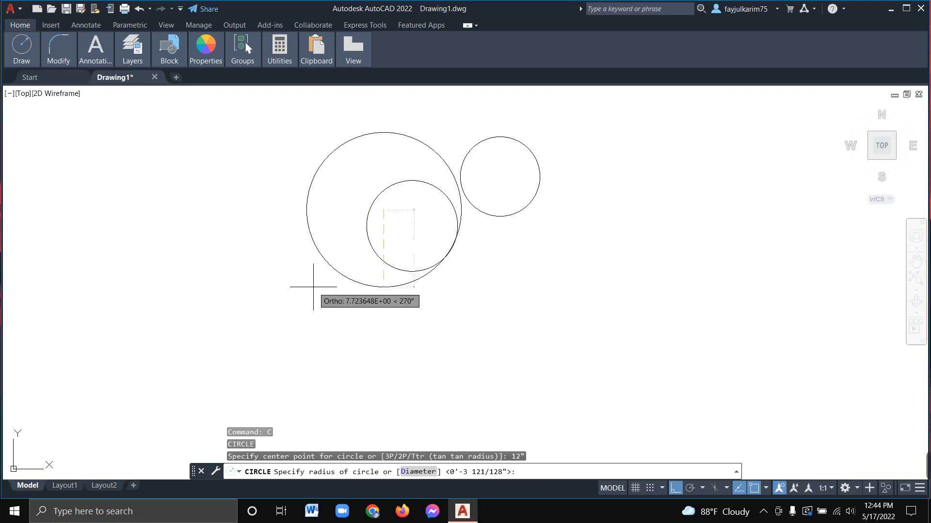
key(Return)
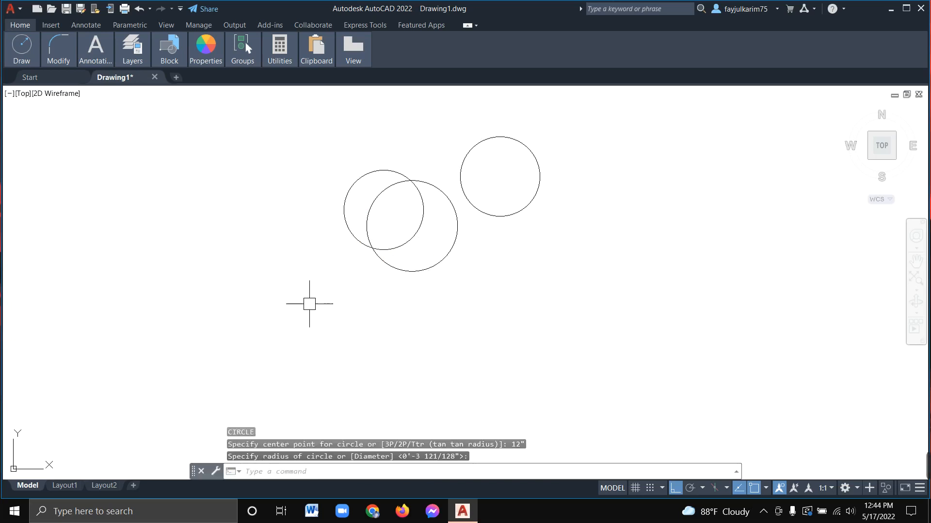
- Select the third circle, which overlaps the first one, and inspect it
click(377, 171)
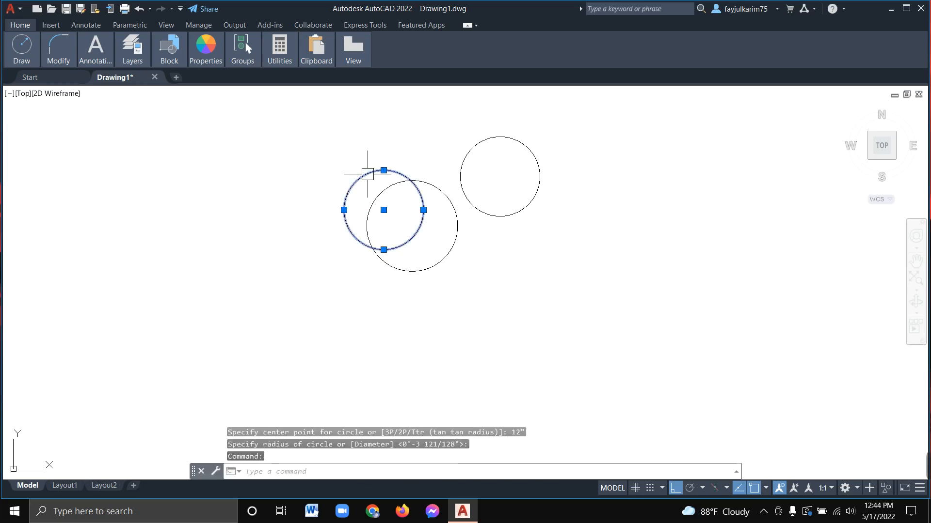
scroll(356, 274, up, 1)
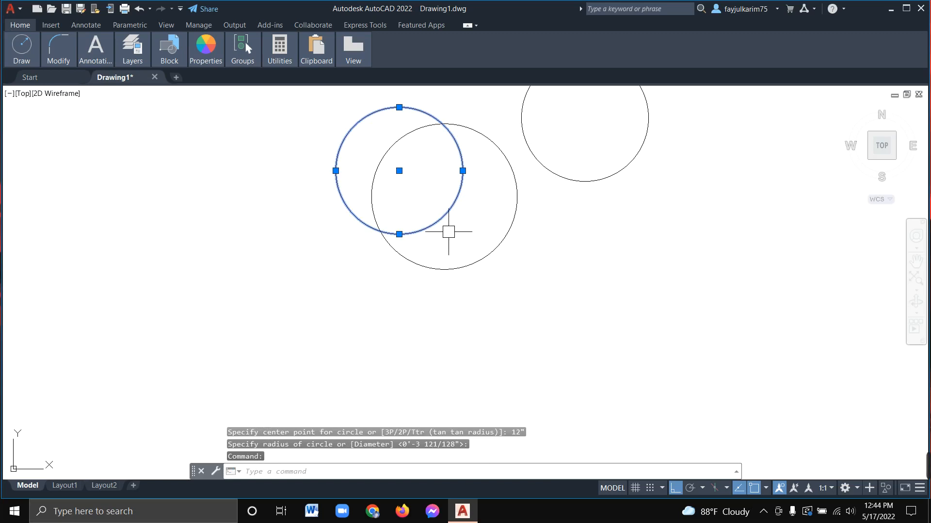
scroll(448, 235, down, 1)
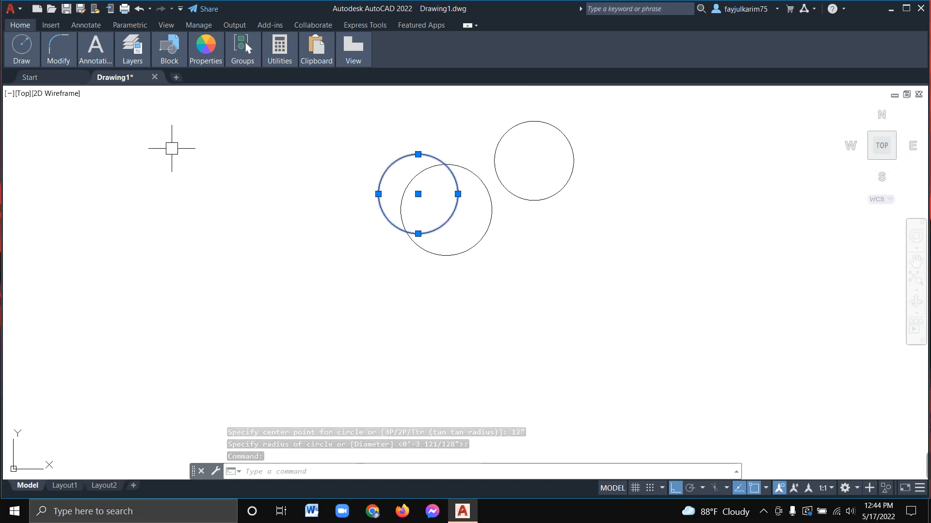
click(96, 28)
click(60, 28)
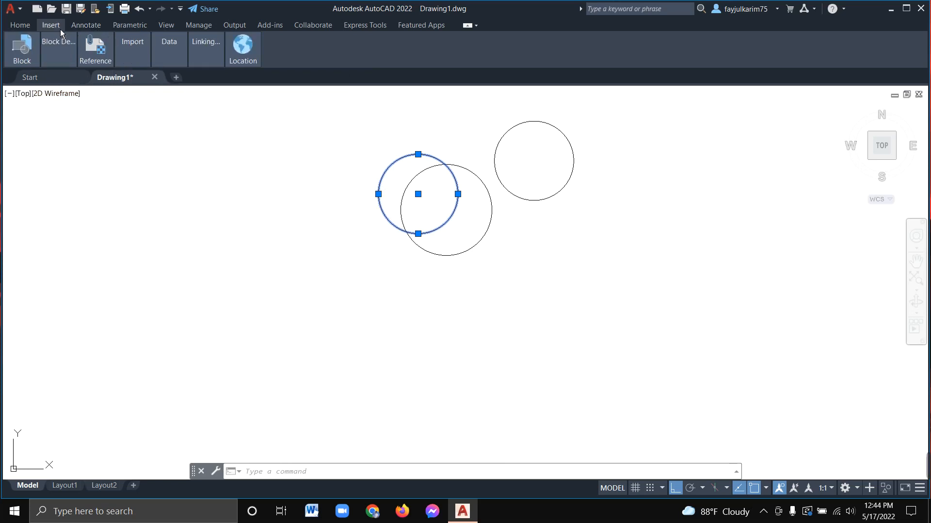
click(87, 29)
mouse_move(69, 62)
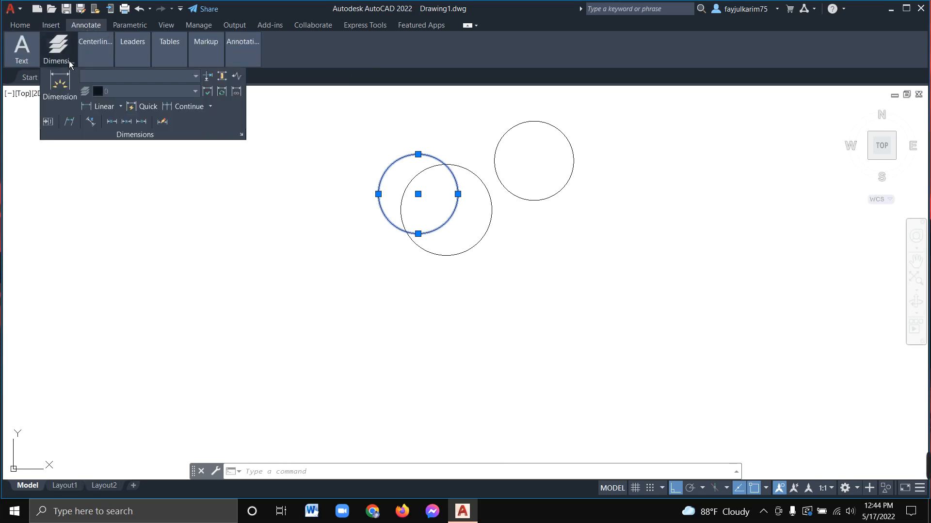
click(143, 29)
click(165, 29)
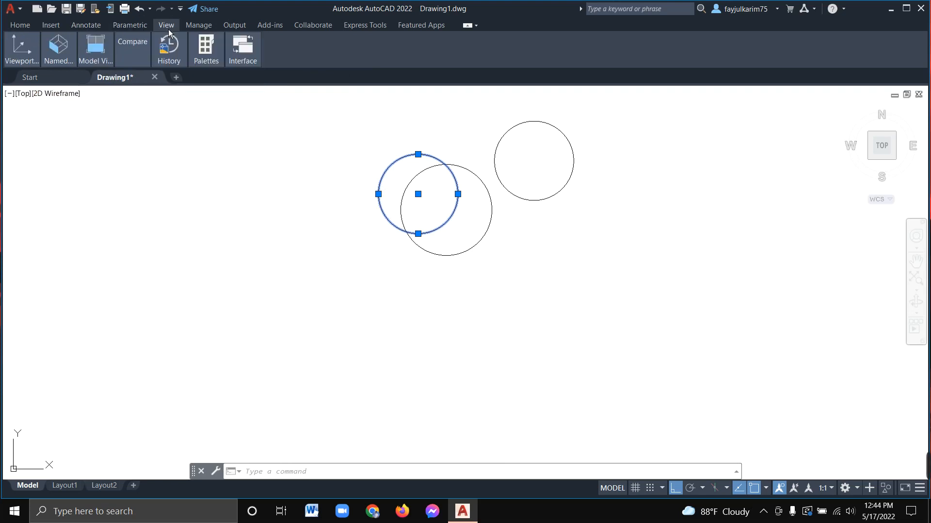
click(192, 27)
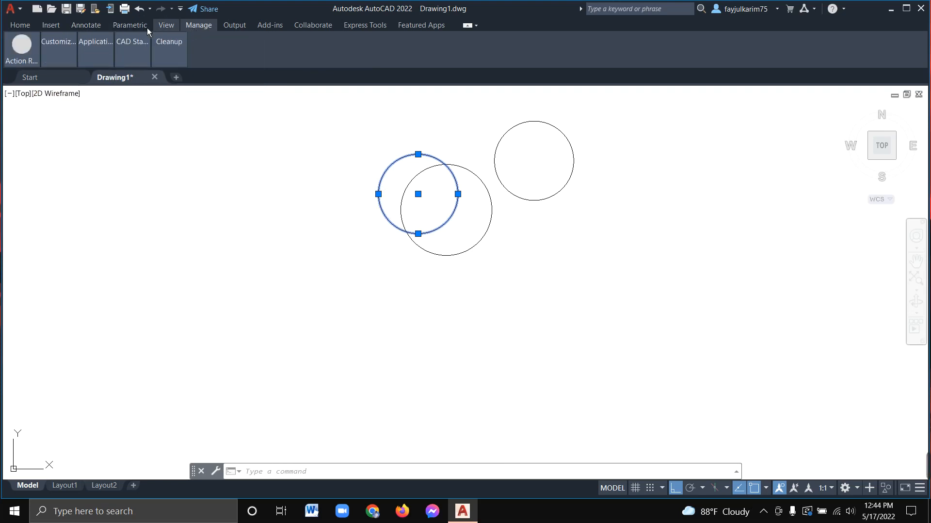
click(65, 29)
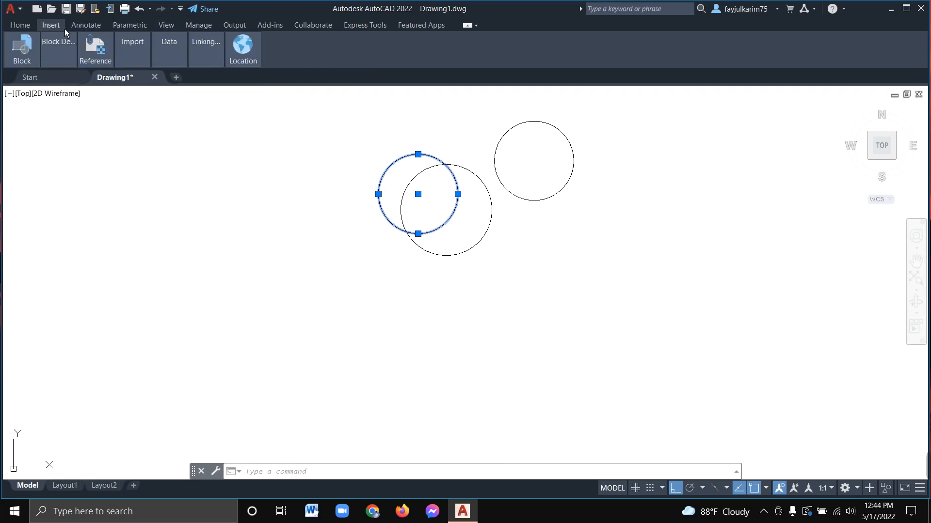
click(226, 28)
click(205, 28)
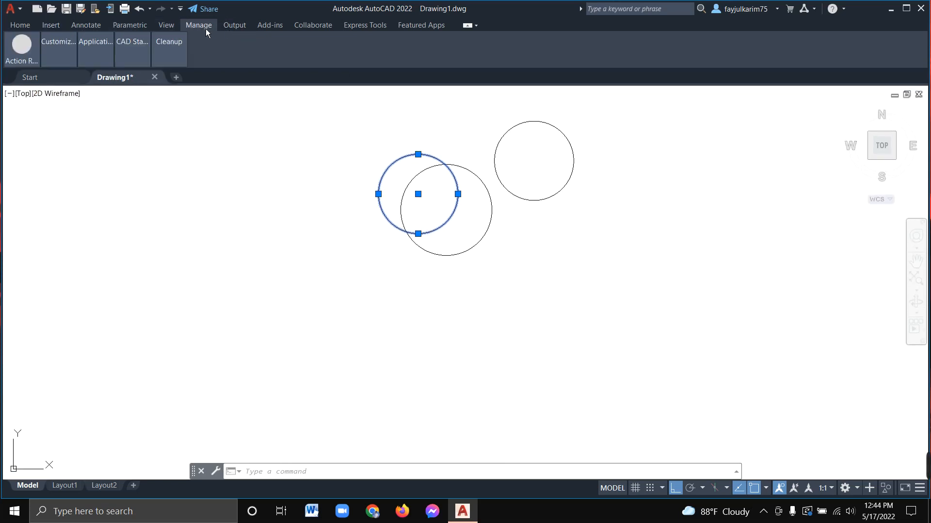
click(162, 29)
click(145, 28)
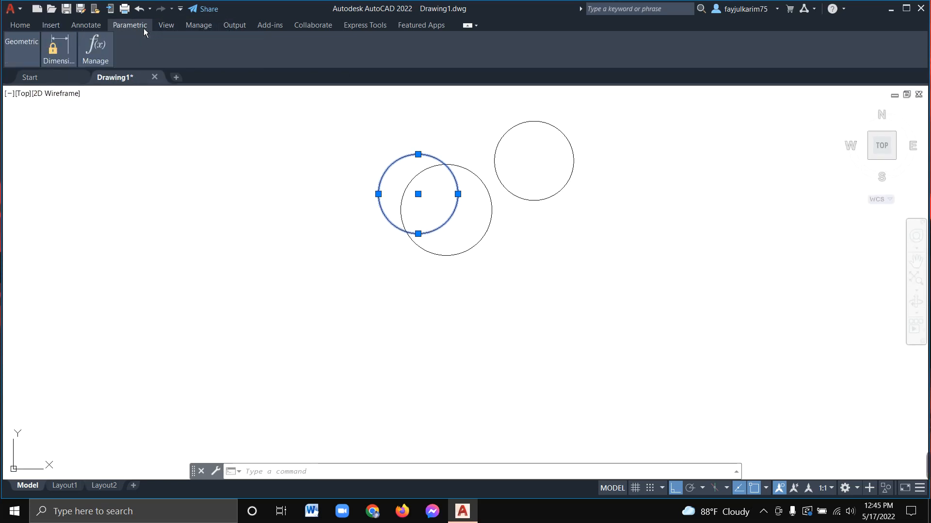
click(88, 29)
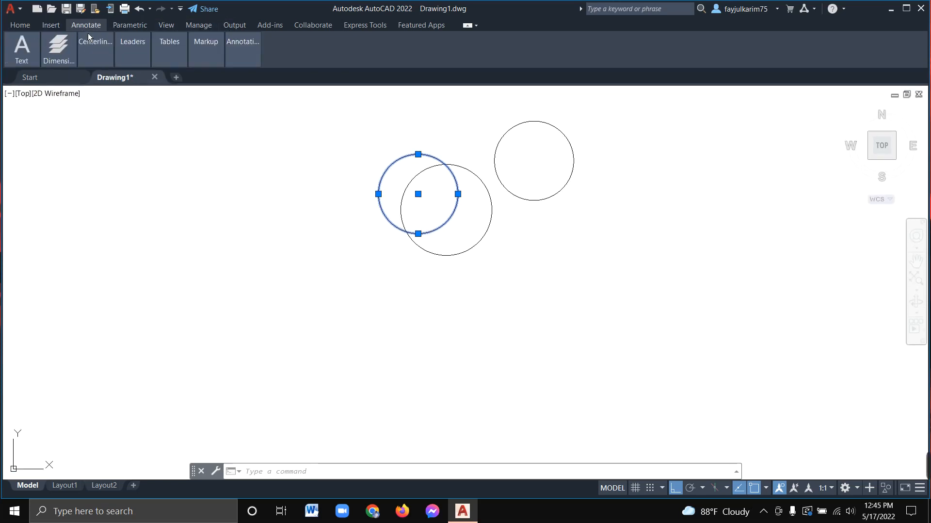
click(53, 27)
click(19, 26)
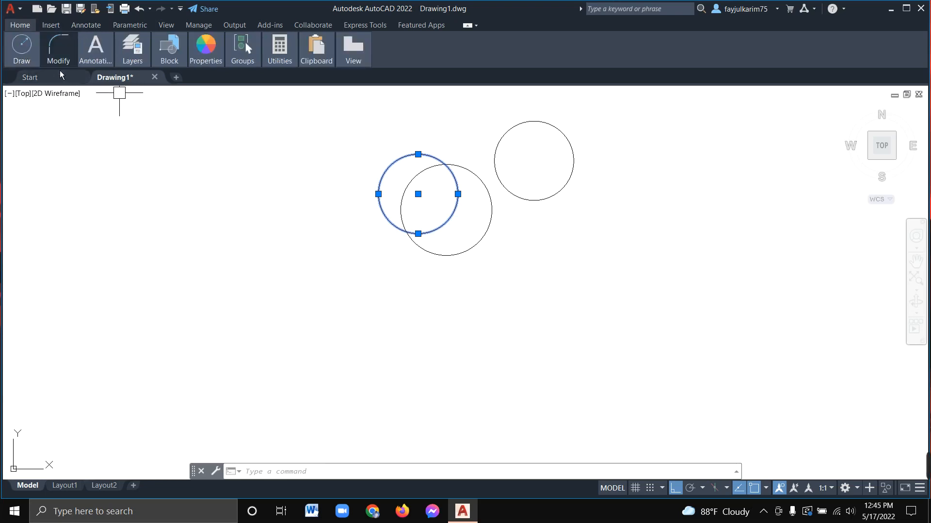
click(202, 28)
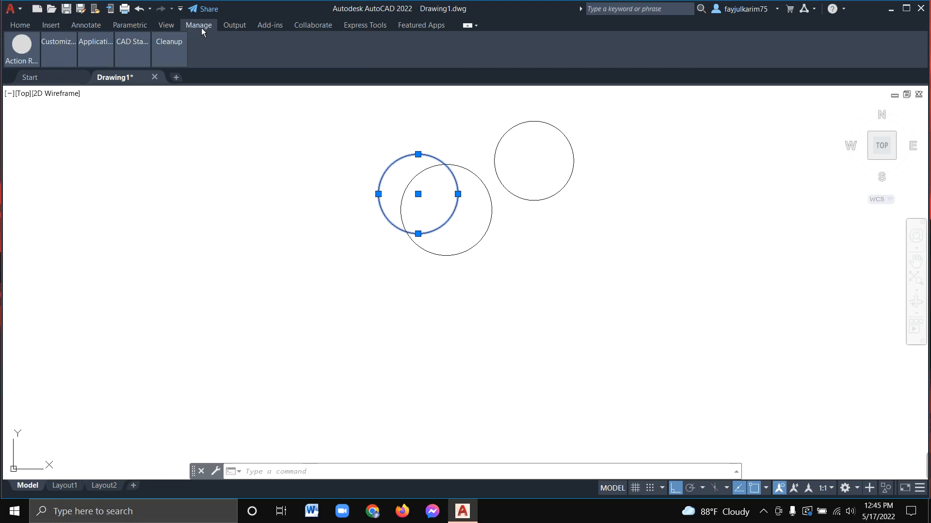
click(140, 28)
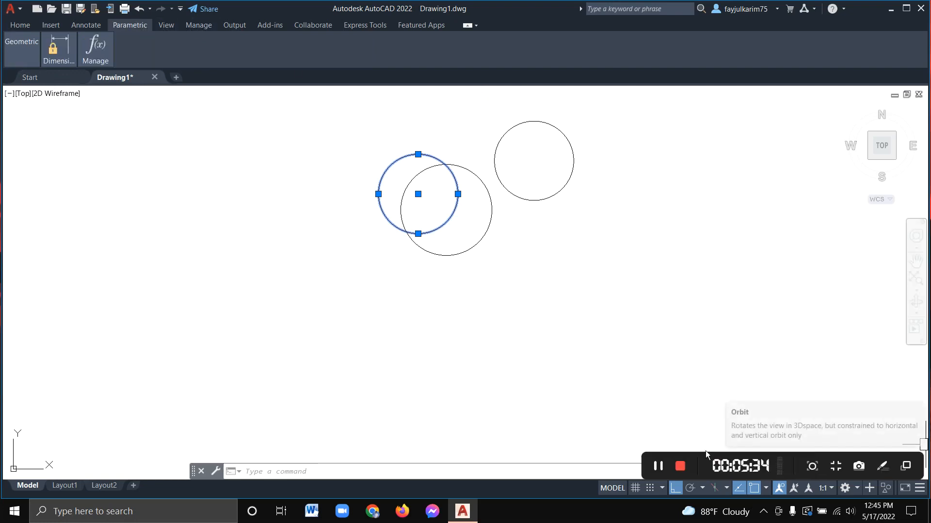
click(659, 467)
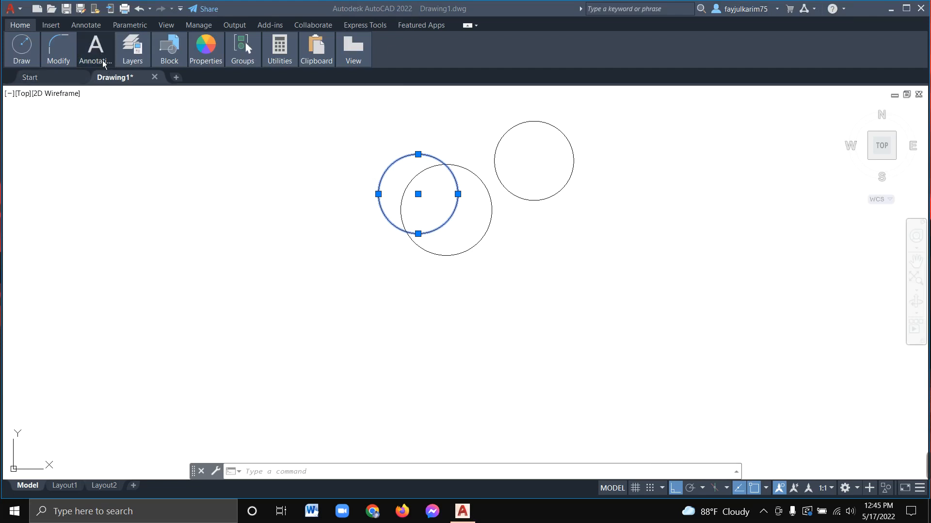
- Add a vertical linear dimension across the leftmost circle's diameter, placing the dimension line just left of the circle
mouse_move(100, 57)
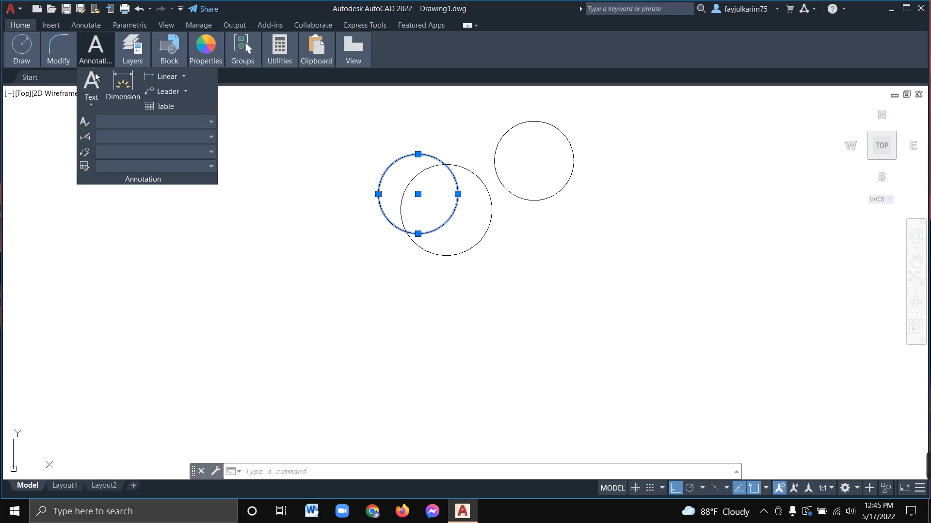
click(160, 77)
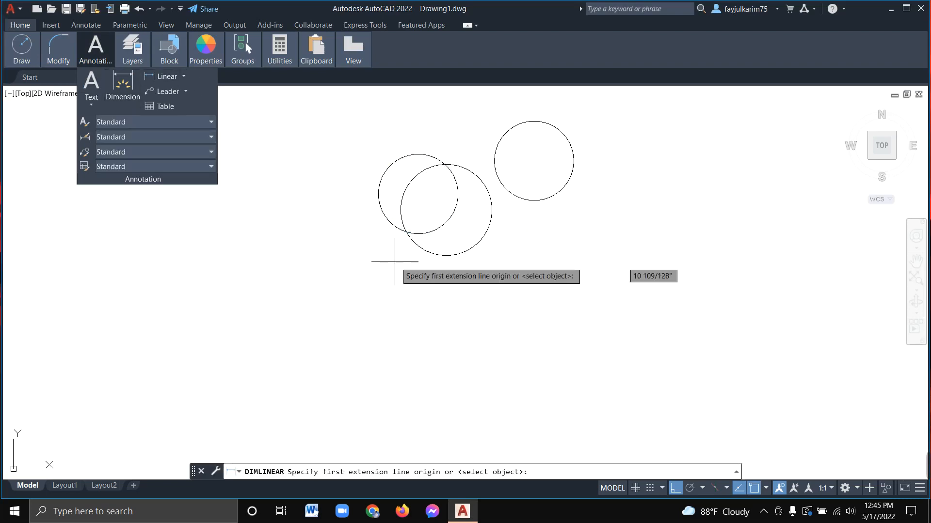
key(Return)
click(392, 163)
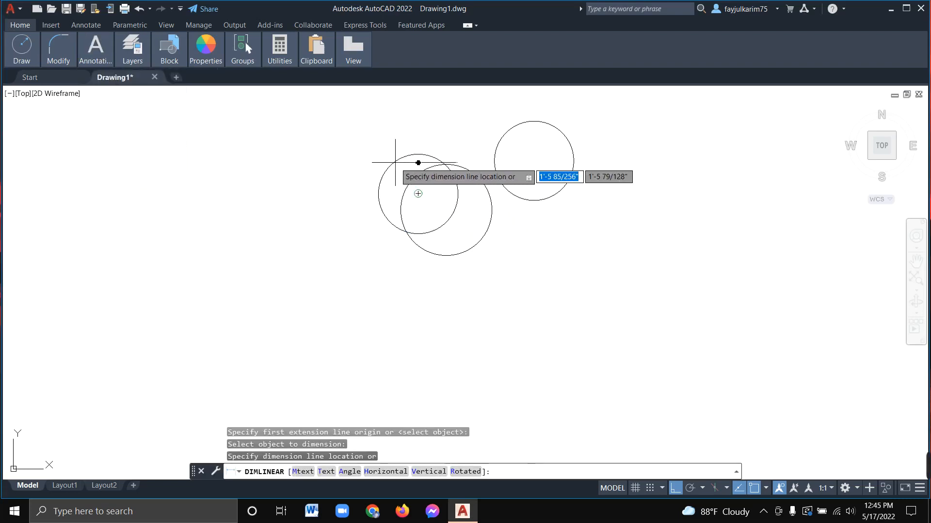
click(347, 186)
- Examine the new vertical dimension's text and arrowheads beside the leftmost circle at close range and from farther out
key(Return)
scroll(359, 265, up, 4)
key(Return)
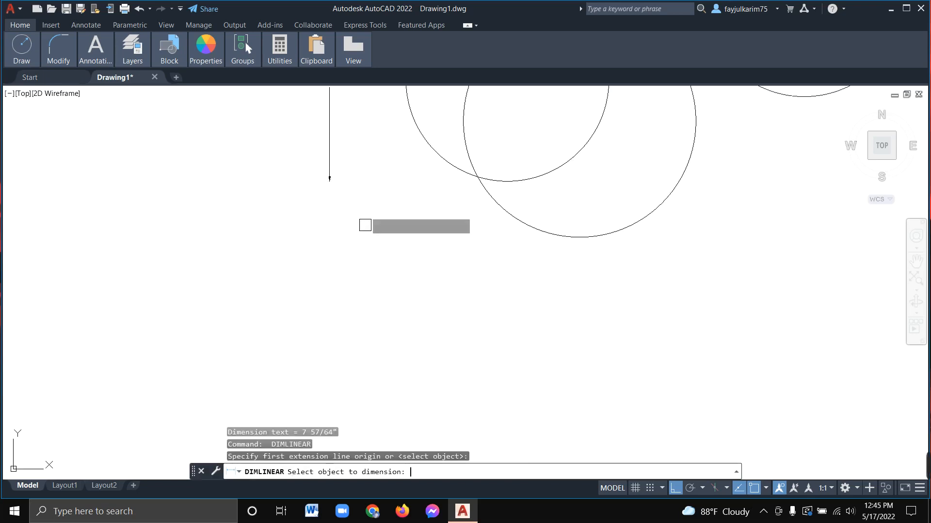
click(916, 260)
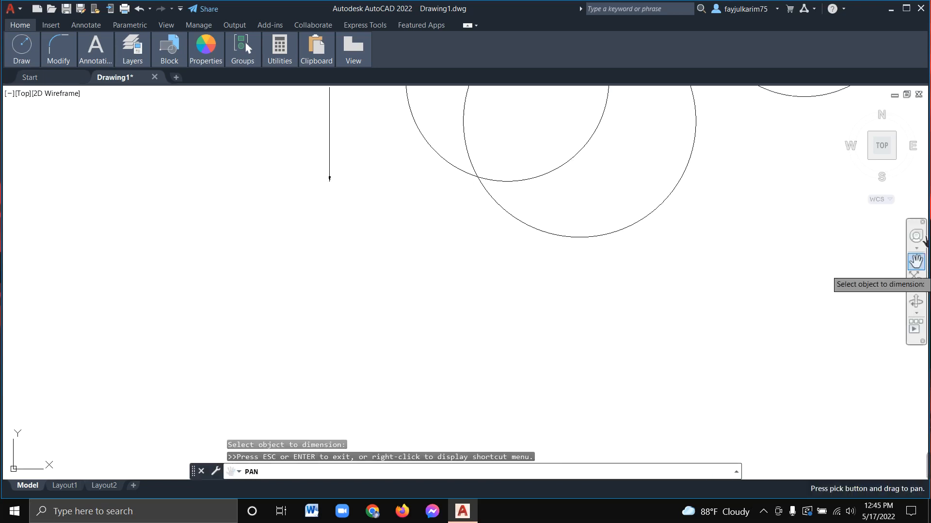
drag(376, 160, 403, 353)
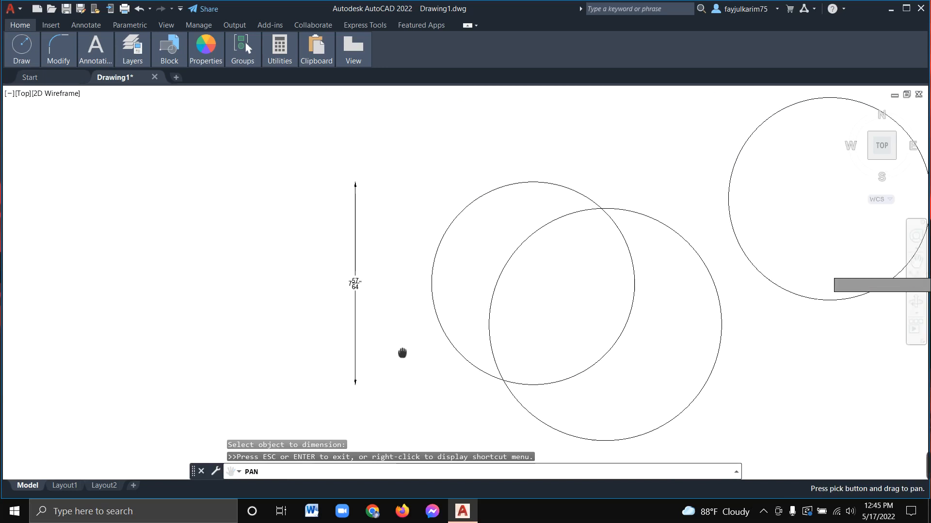
scroll(361, 305, up, 4)
scroll(358, 302, down, 5)
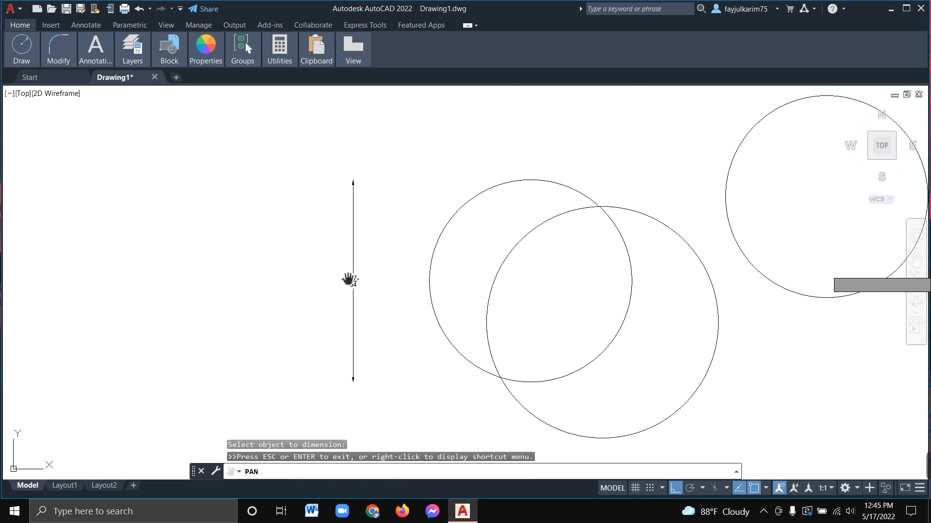
scroll(389, 285, down, 4)
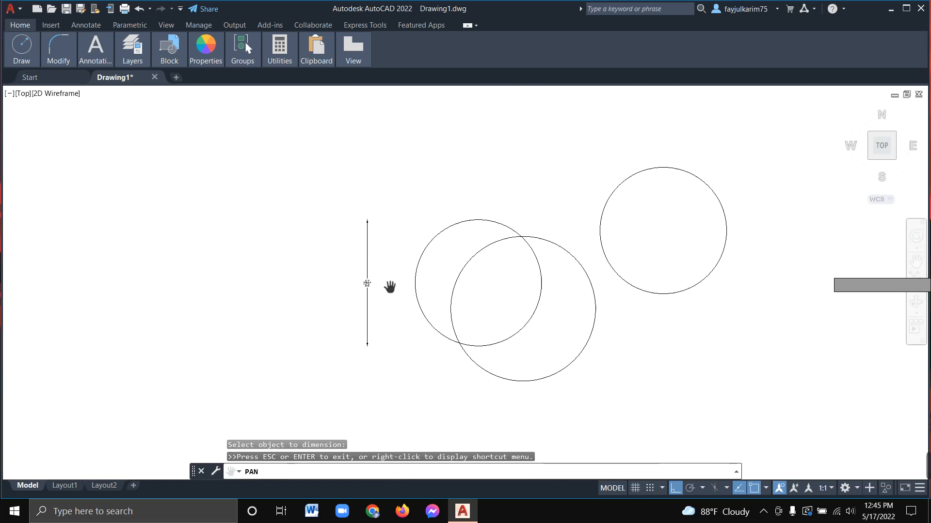
key(Escape)
key(Return)
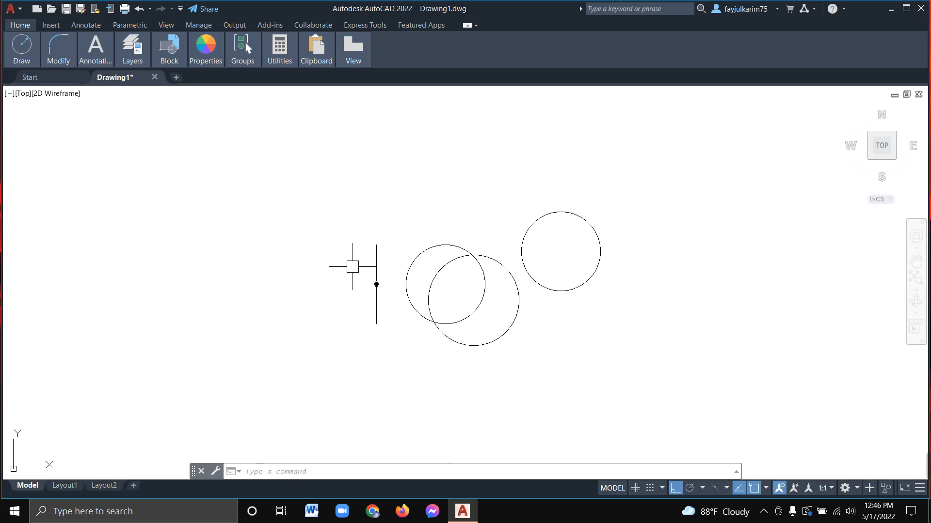
key(Return)
key(Return)
scroll(390, 252, up, 2)
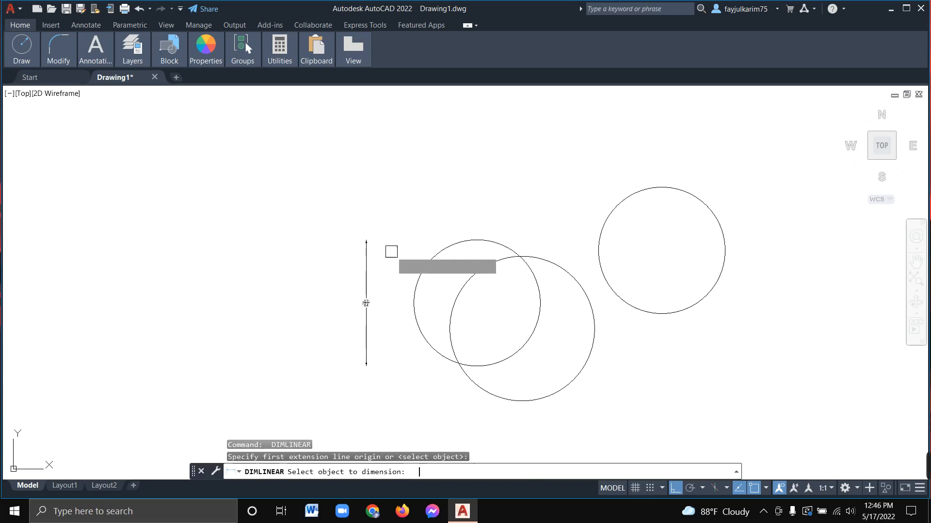
key(Return)
key(Return)
scroll(391, 252, up, 2)
key(Return)
key(Return)
key(Return)
scroll(392, 251, up, 1)
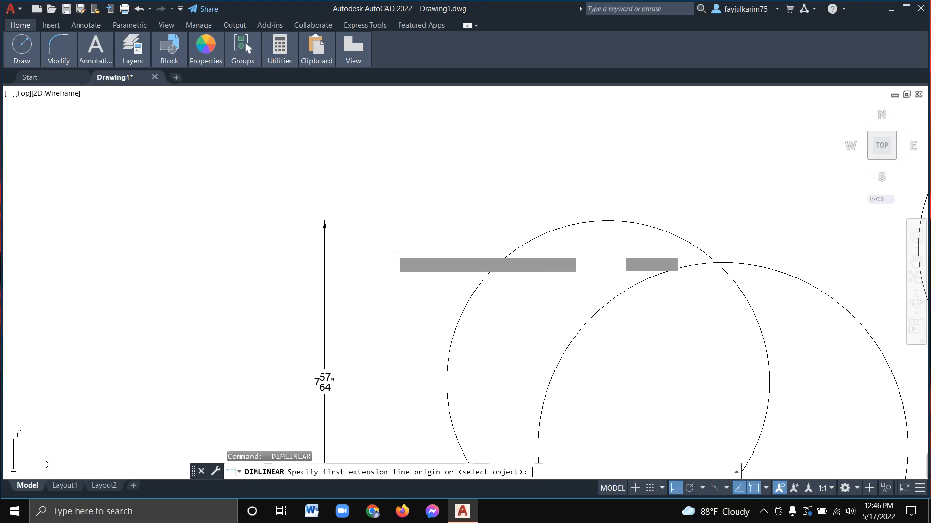
key(Return)
key(Return)
key(Return)
scroll(392, 250, down, 2)
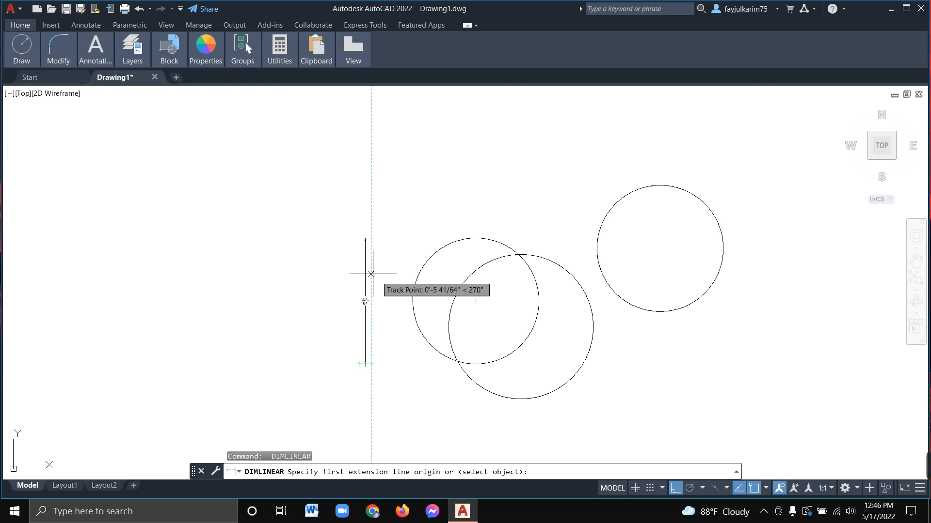
mouse_move(927, 466)
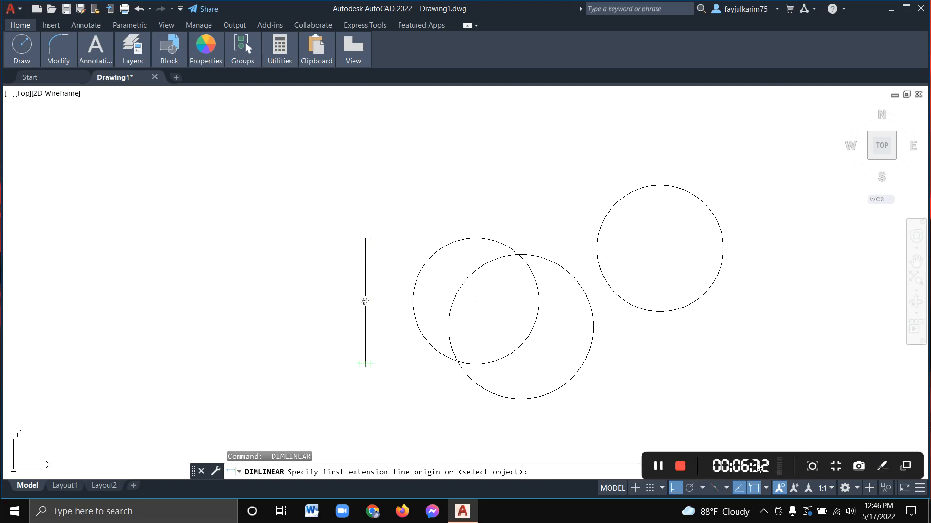